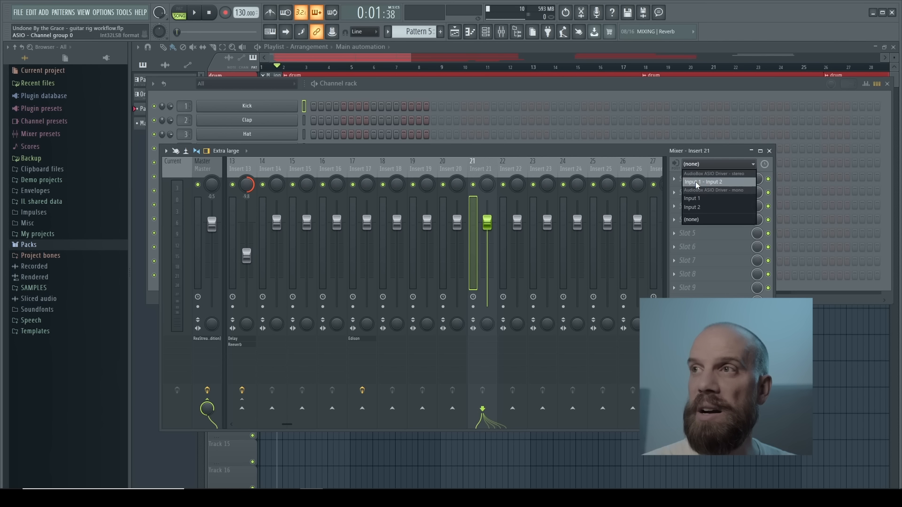
Step: Set mixer Insert 21's audio input to mono Input 2 and load Guitar Rig 5 in its first effect slot
{"action": "left_click", "coordinate": [699, 208]}
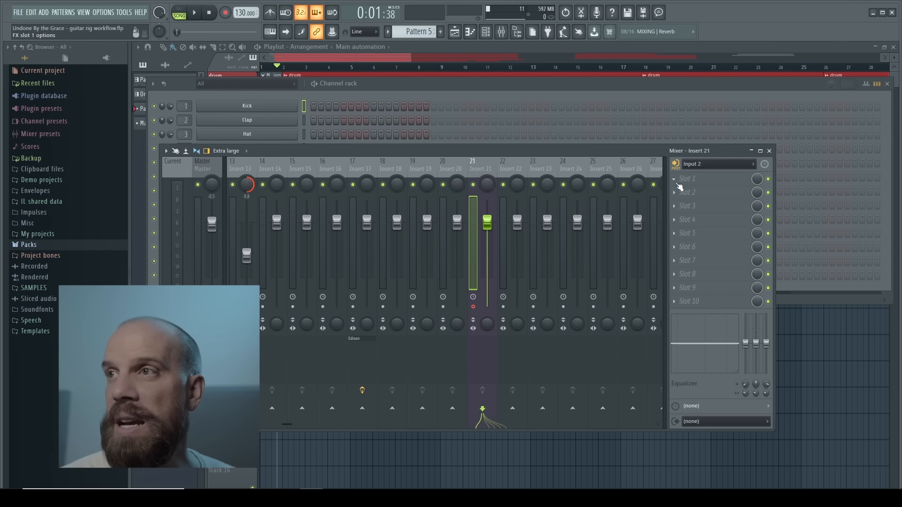
{"action": "left_click", "coordinate": [675, 180]}
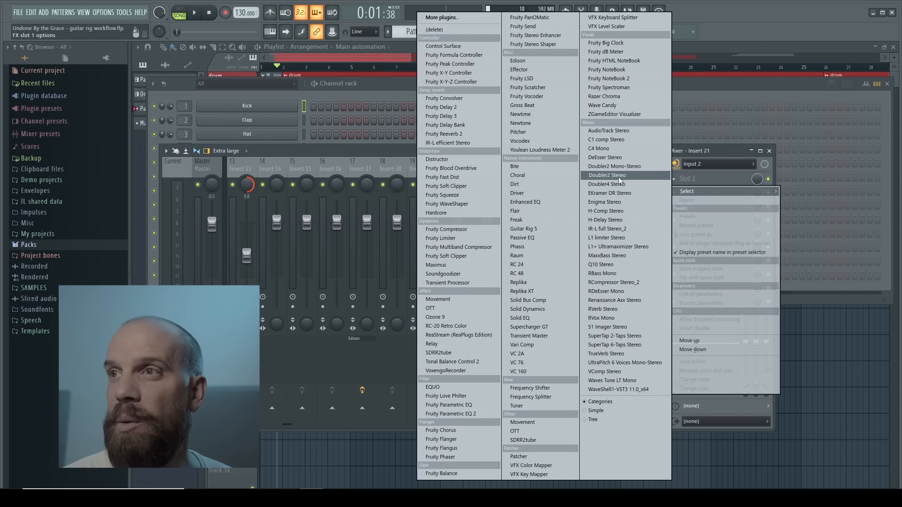
{"action": "left_click", "coordinate": [522, 231]}
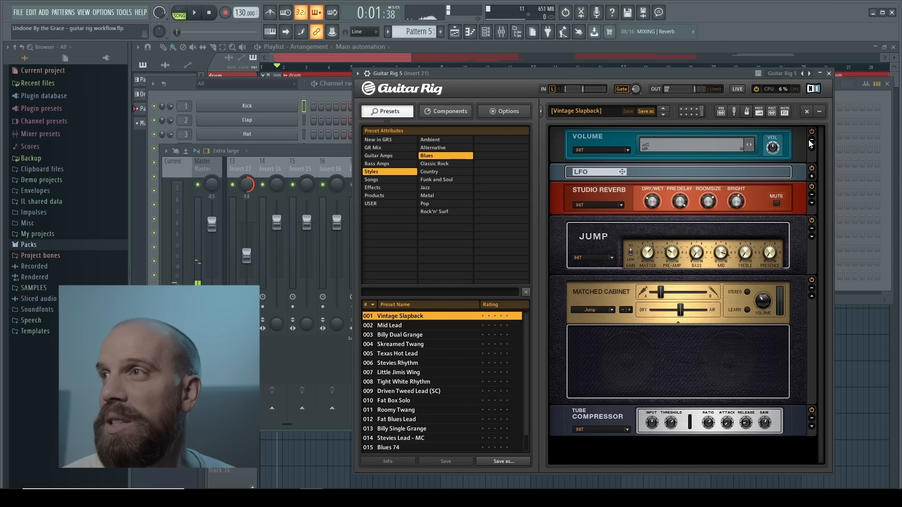
Step: Clear the default Guitar Rig rack and load the Texas Hot Lead preset from the Blues styles
{"action": "left_click", "coordinate": [806, 112]}
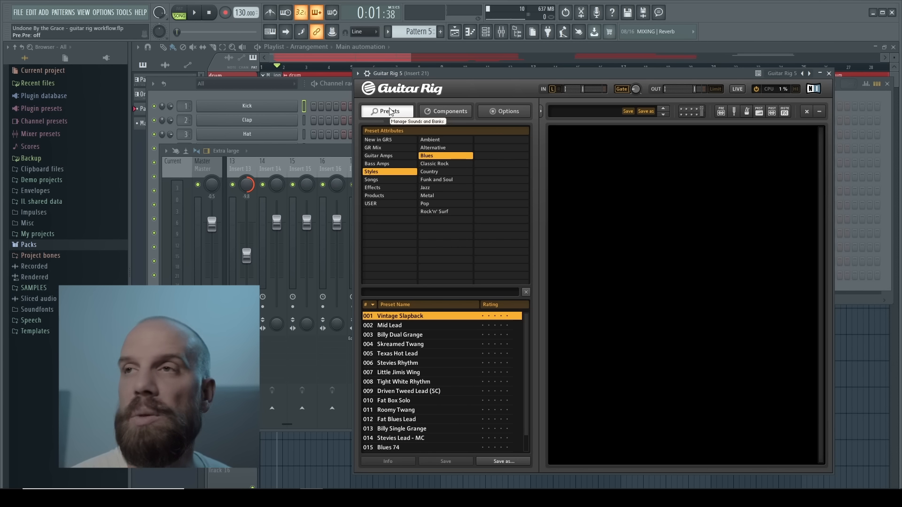
{"action": "left_click", "coordinate": [374, 171]}
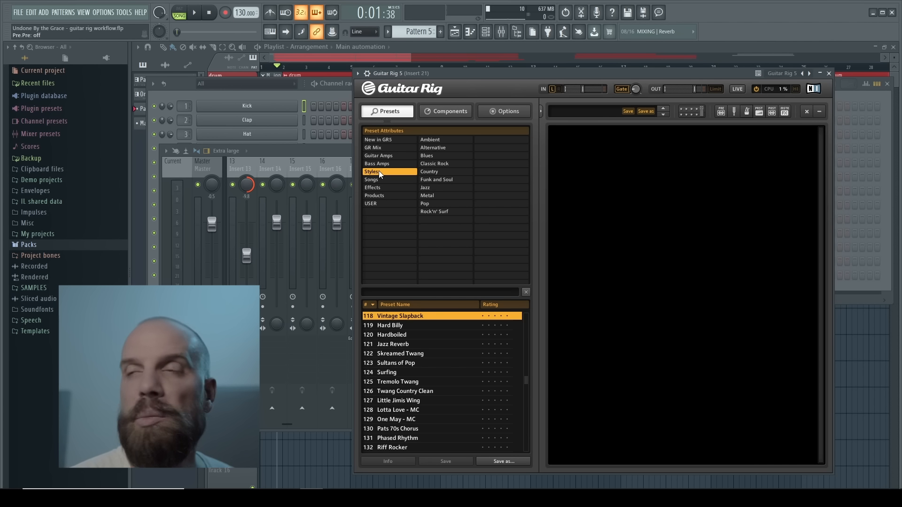
{"action": "left_click", "coordinate": [429, 156]}
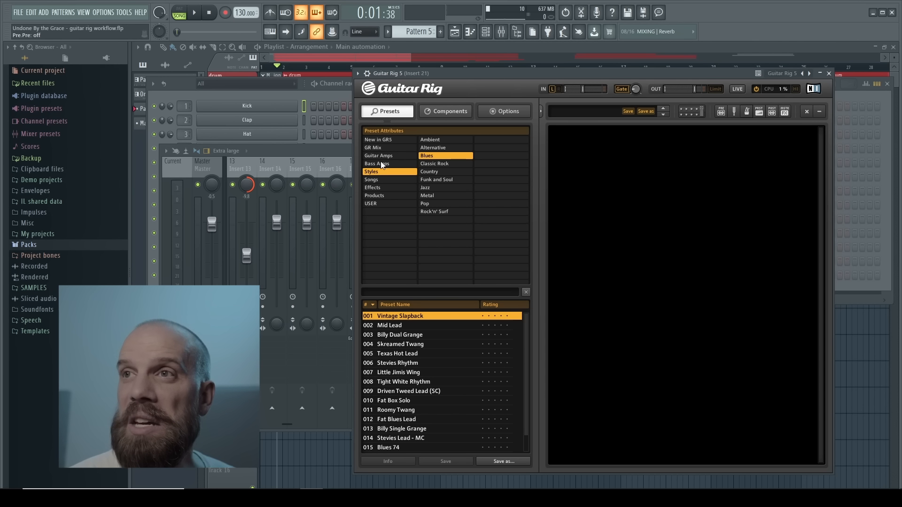
{"action": "scroll", "coordinate": [432, 332], "scroll_direction": "down", "scroll_amount": 2}
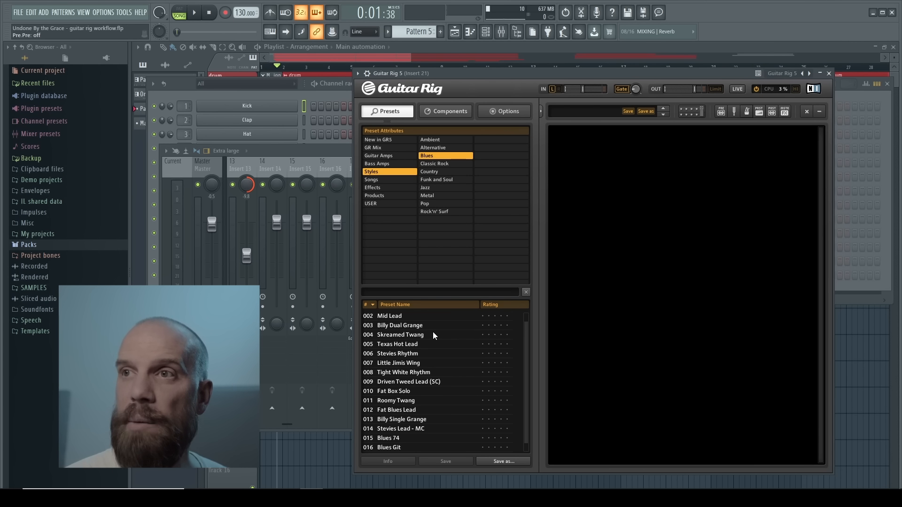
{"action": "scroll", "coordinate": [435, 342], "scroll_direction": "up", "scroll_amount": 2}
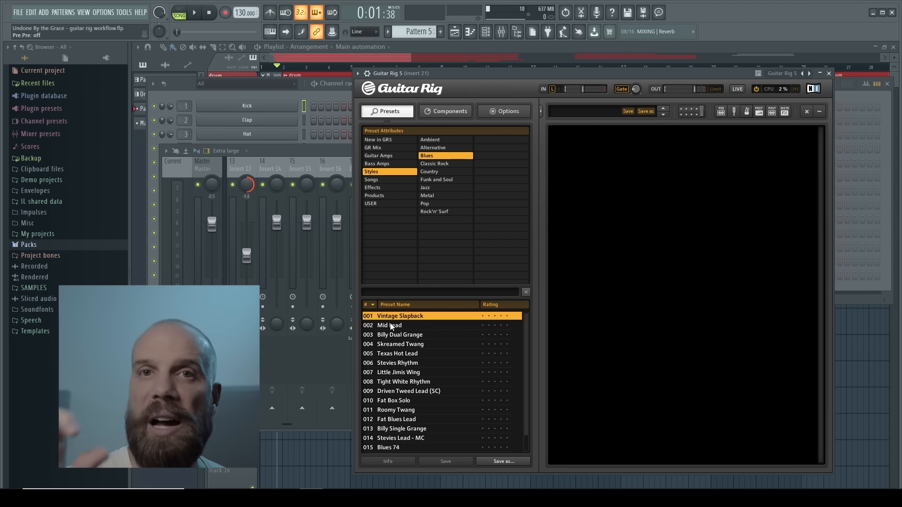
{"action": "left_click", "coordinate": [396, 355]}
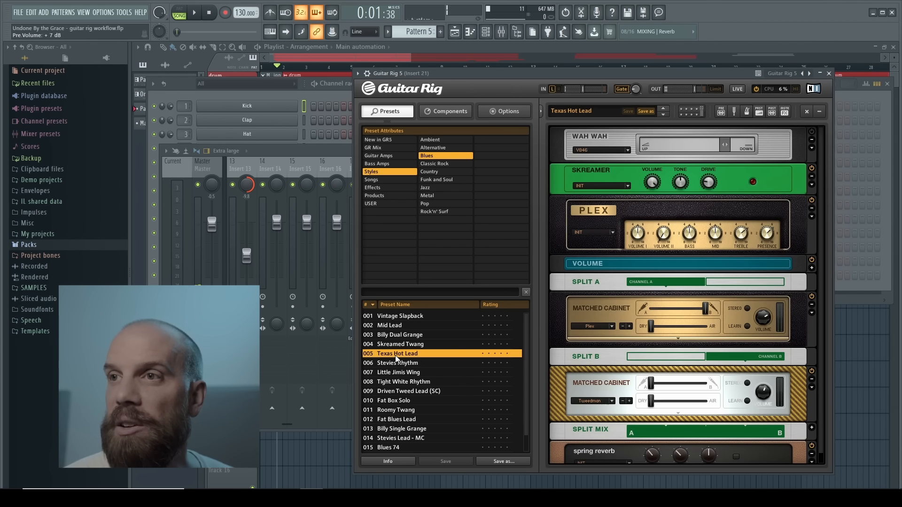
{"action": "scroll", "coordinate": [675, 256], "scroll_direction": "down", "scroll_amount": 1}
{"action": "scroll", "coordinate": [673, 254], "scroll_direction": "up", "scroll_amount": 1}
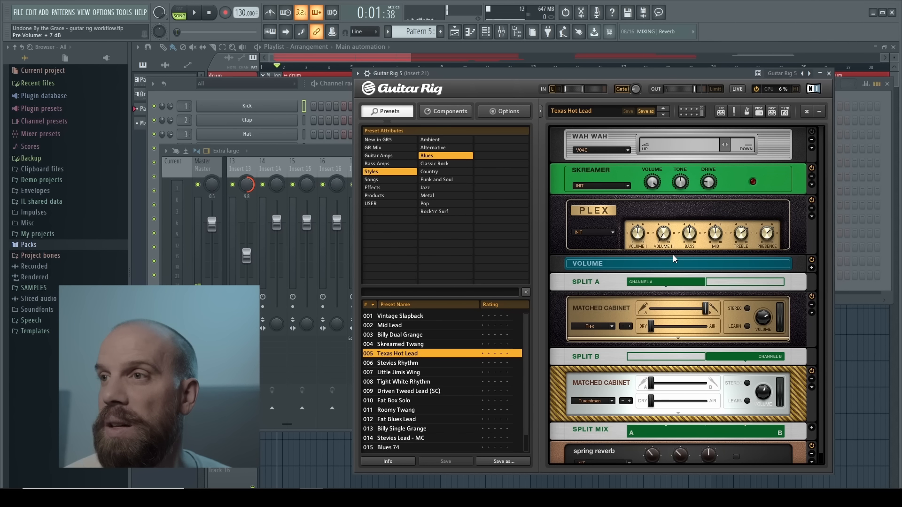
{"action": "scroll", "coordinate": [615, 278], "scroll_direction": "down", "scroll_amount": 1}
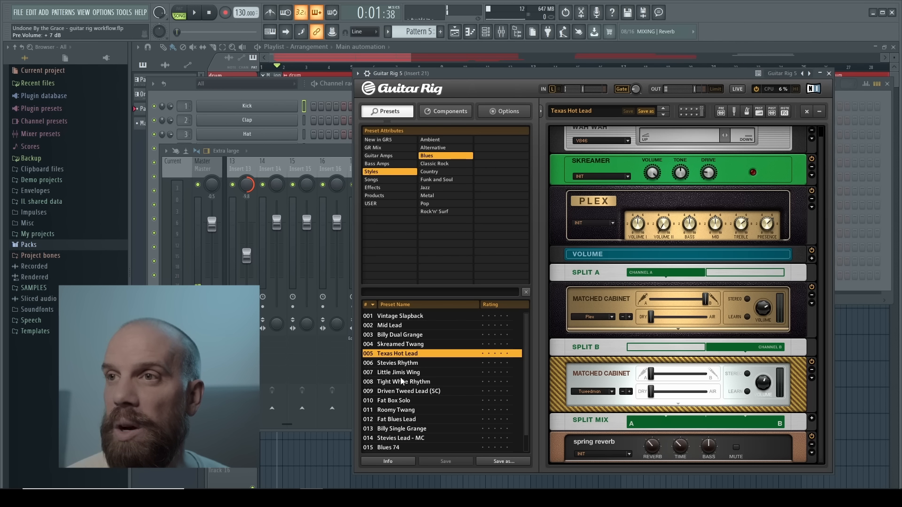
Step: Load the Little Jimis Wing preset and lower Insert 21's mixer volume to about -4.4 dB
{"action": "left_click", "coordinate": [394, 373]}
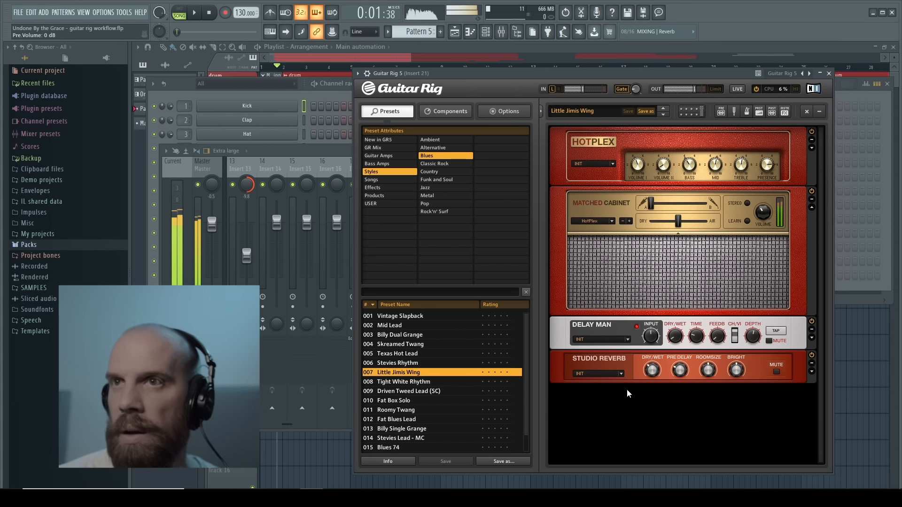
{"action": "left_click", "coordinate": [325, 149]}
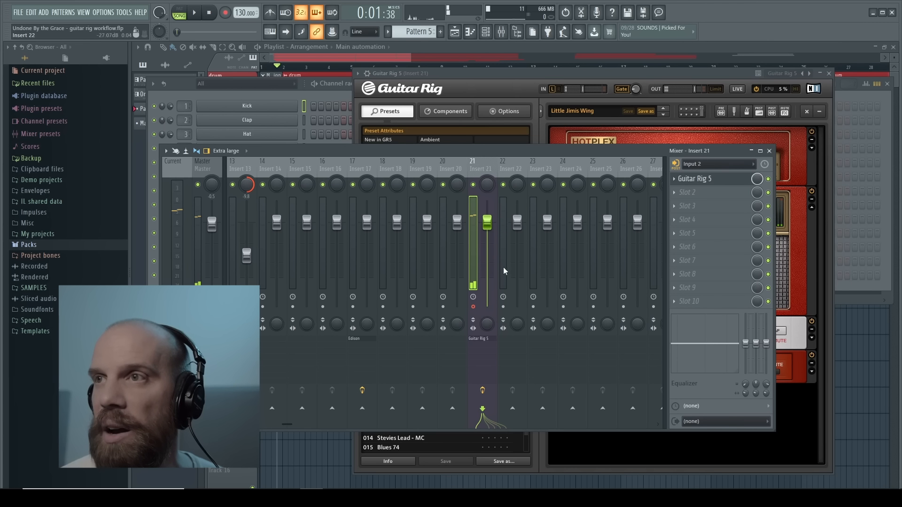
{"action": "left_click_drag", "start_coordinate": [490, 222], "coordinate": [492, 230]}
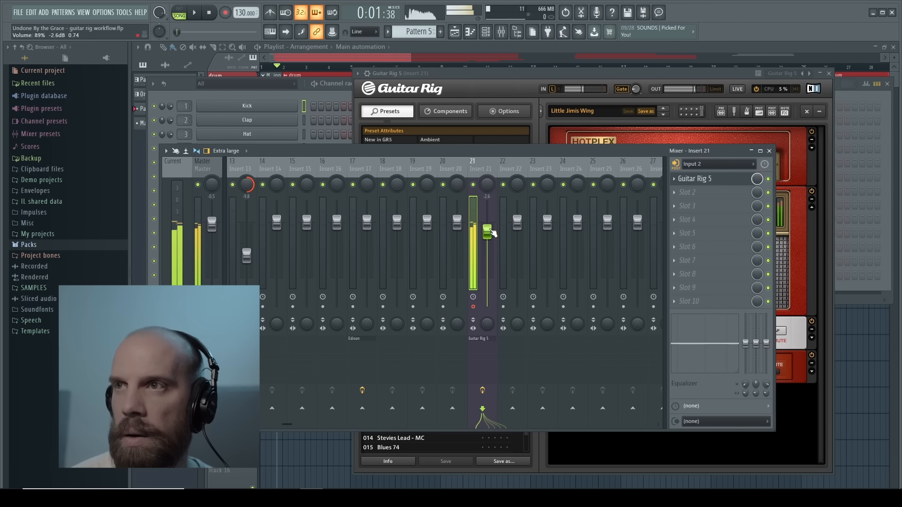
{"action": "left_click_drag", "start_coordinate": [492, 233], "coordinate": [492, 242]}
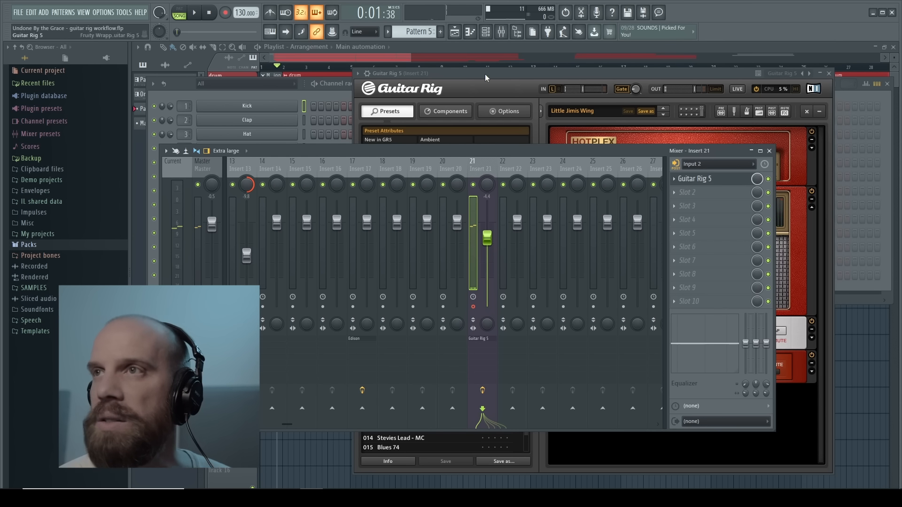
Step: Return to Guitar Rig and load the Tight White Rhythm preset from the Blues styles
{"action": "left_click", "coordinate": [520, 74]}
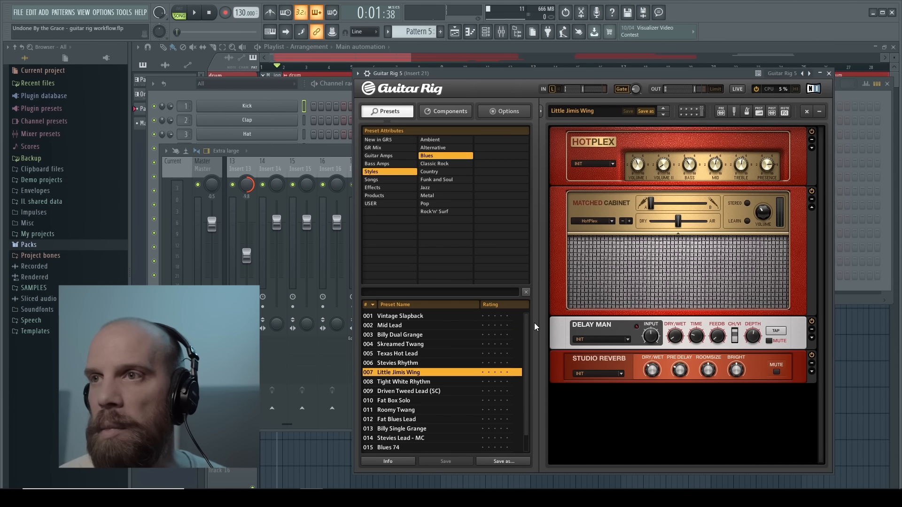
{"action": "left_click", "coordinate": [403, 381]}
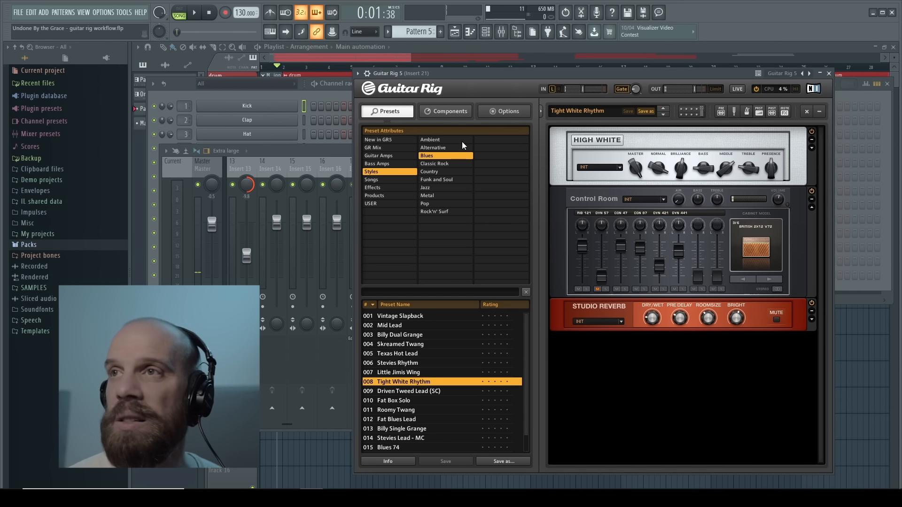
Step: Insert a Tape Echo between Control Room and Studio Reverb, set its echo volume to about 1.69 and reduce its feedback
{"action": "left_click", "coordinate": [456, 111]}
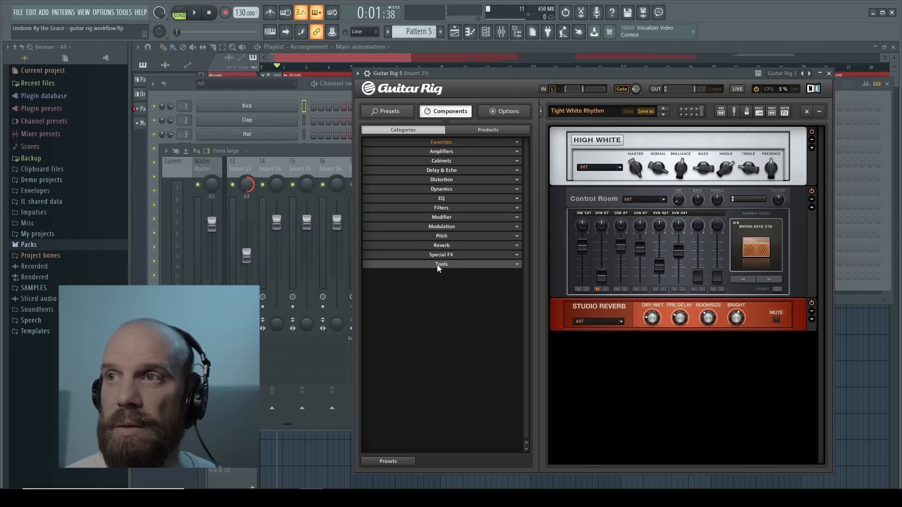
{"action": "left_click", "coordinate": [445, 171]}
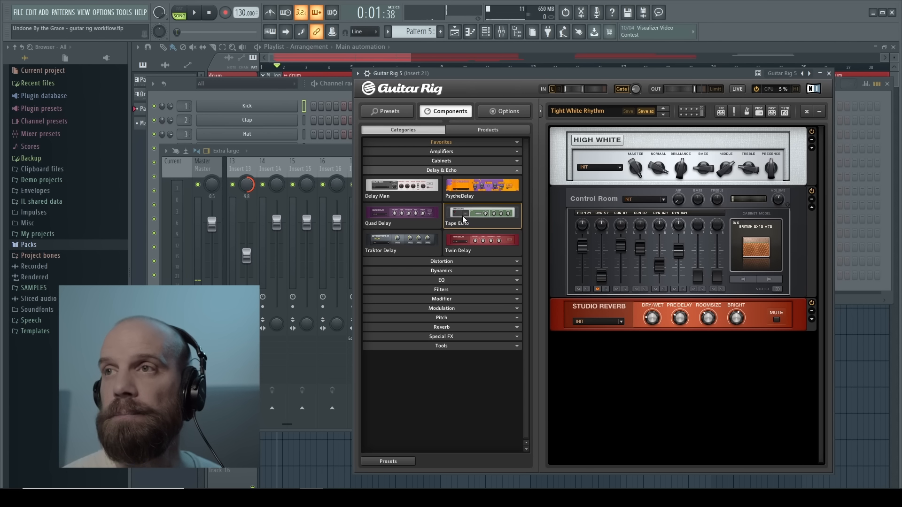
{"action": "left_click_drag", "start_coordinate": [462, 215], "coordinate": [626, 294]}
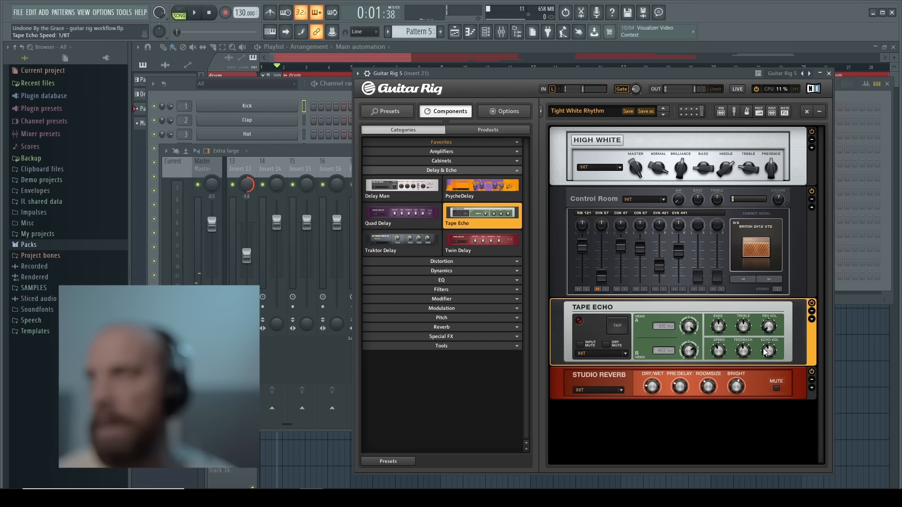
{"action": "left_click_drag", "start_coordinate": [769, 350], "coordinate": [769, 339]}
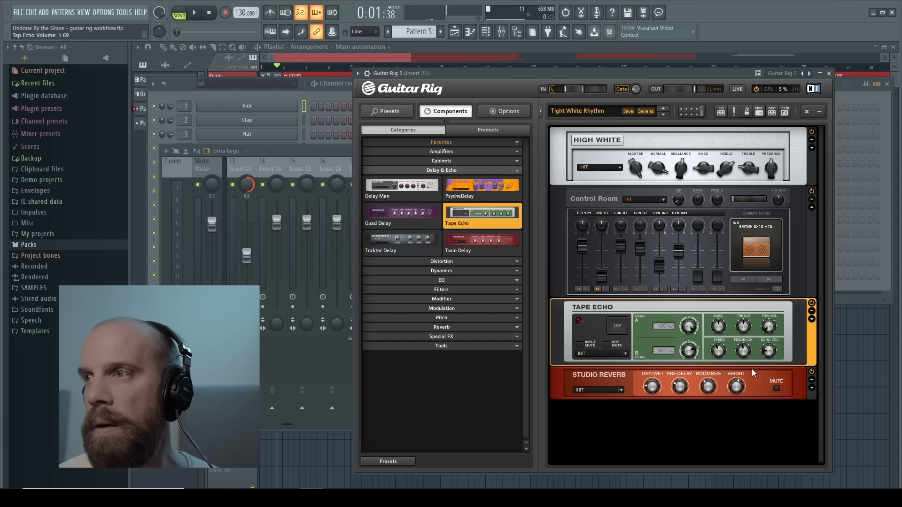
{"action": "left_click_drag", "start_coordinate": [745, 352], "coordinate": [744, 360]}
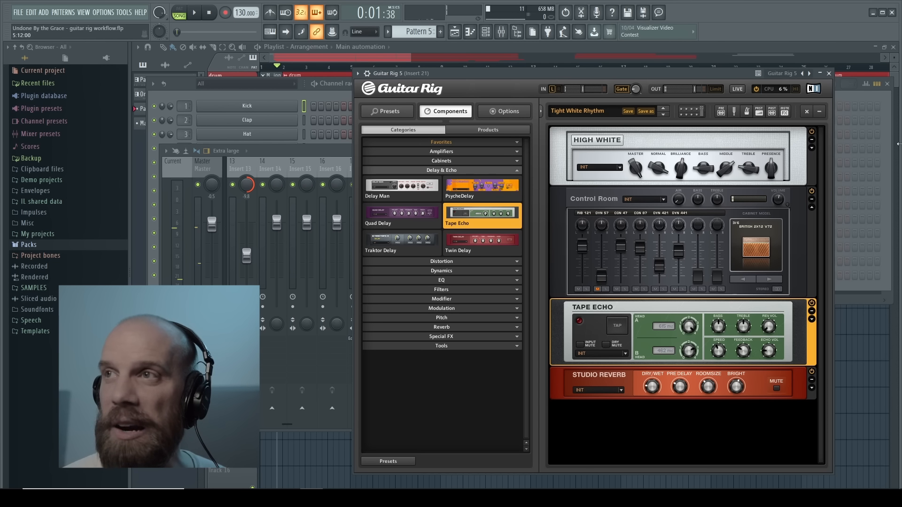
Step: Insert the Noise Reduction component above the High White amp and set its threshold to about -50.5 dB
{"action": "left_click", "coordinate": [447, 170]}
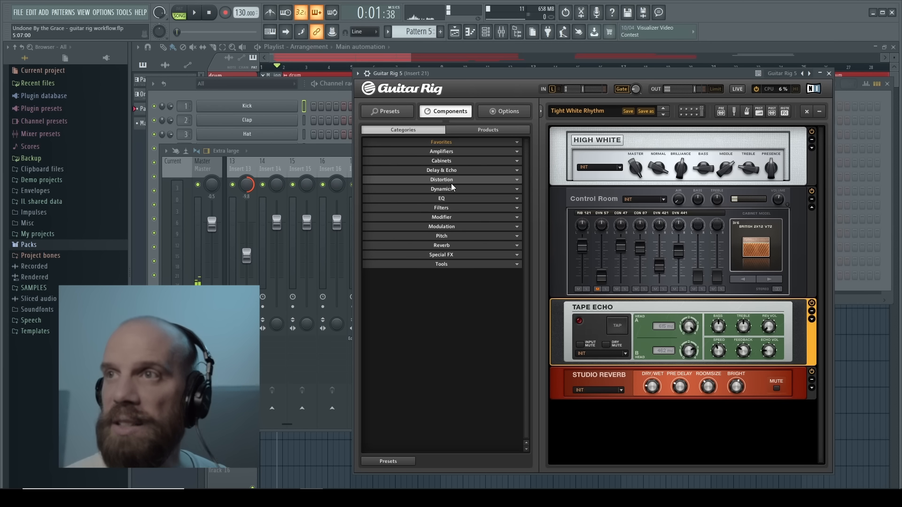
{"action": "left_click", "coordinate": [451, 183]}
{"action": "left_click", "coordinate": [451, 182]}
{"action": "left_click", "coordinate": [447, 189]}
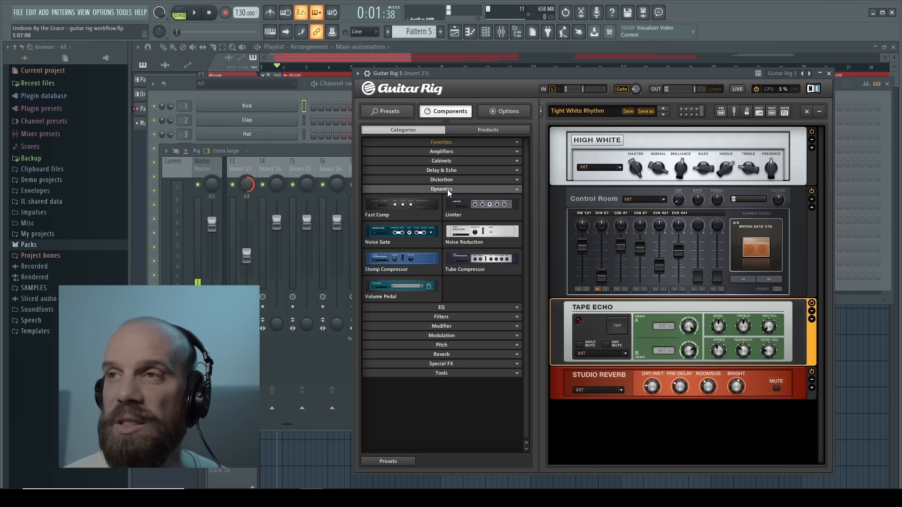
{"action": "left_click", "coordinate": [470, 238]}
{"action": "left_click_drag", "start_coordinate": [470, 238], "coordinate": [639, 142]}
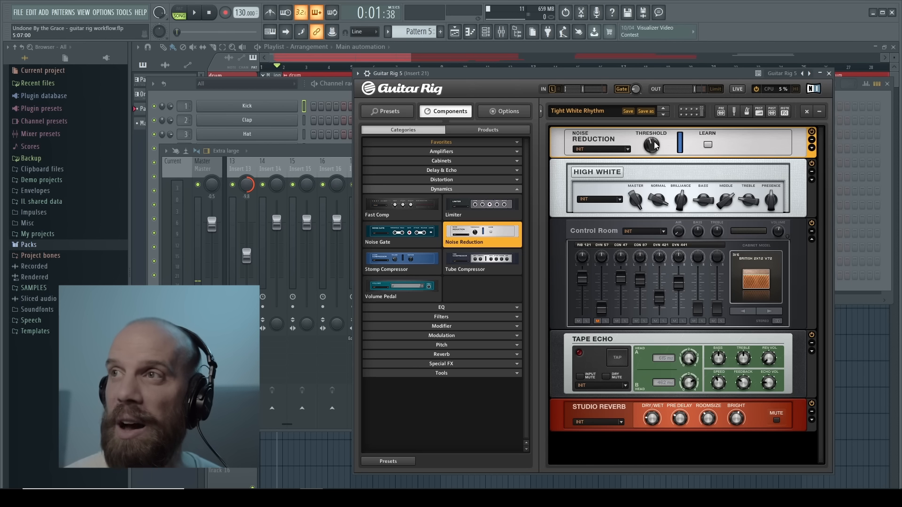
{"action": "left_click_drag", "start_coordinate": [654, 145], "coordinate": [651, 147]}
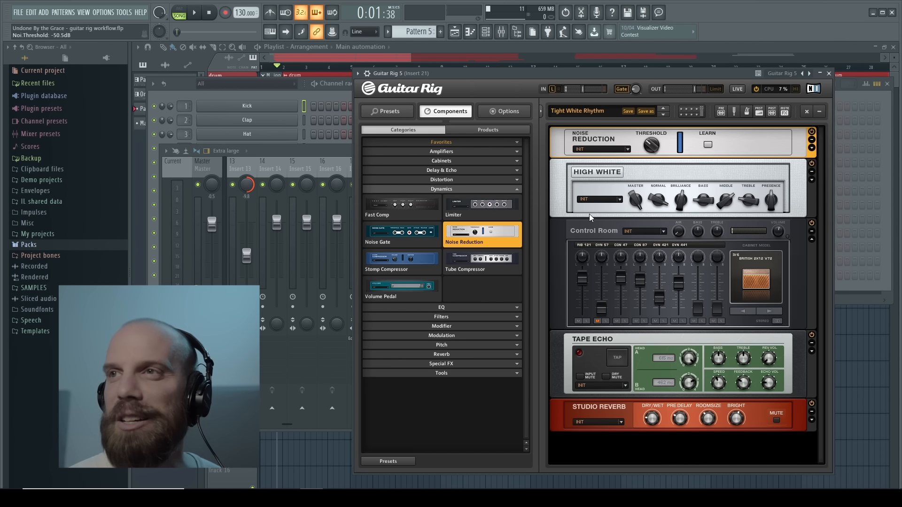
Step: Look through the Distortion, EQ, Dynamics and Reverb component categories
{"action": "left_click", "coordinate": [453, 189]}
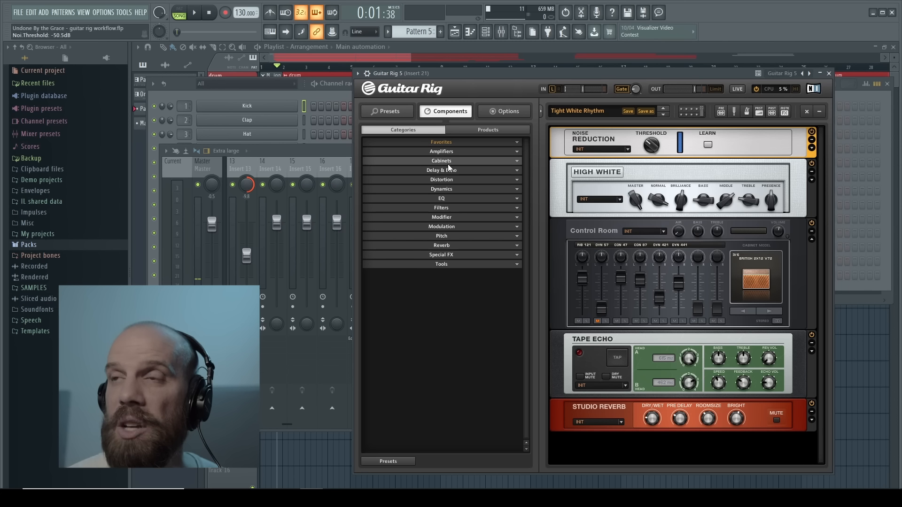
{"action": "left_click", "coordinate": [448, 179]}
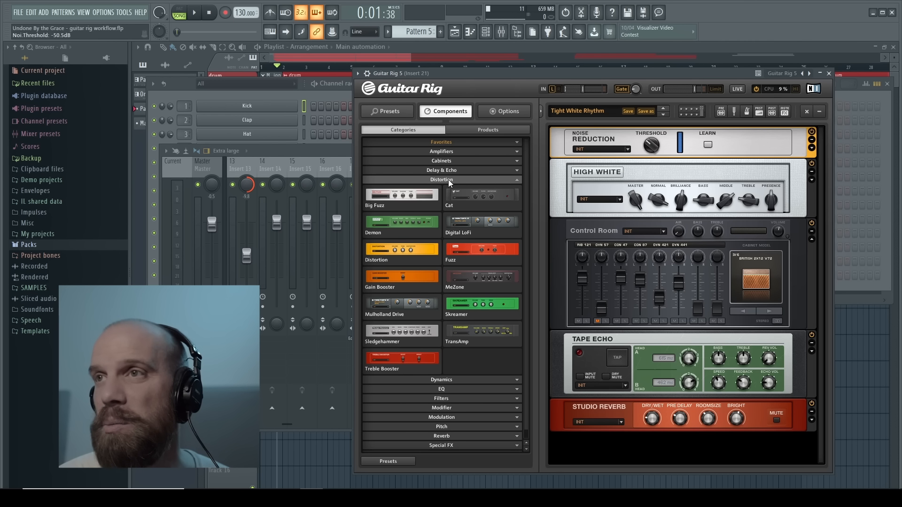
{"action": "left_click", "coordinate": [448, 180]}
{"action": "left_click", "coordinate": [448, 198]}
{"action": "left_click", "coordinate": [448, 198]}
{"action": "left_click", "coordinate": [446, 189]}
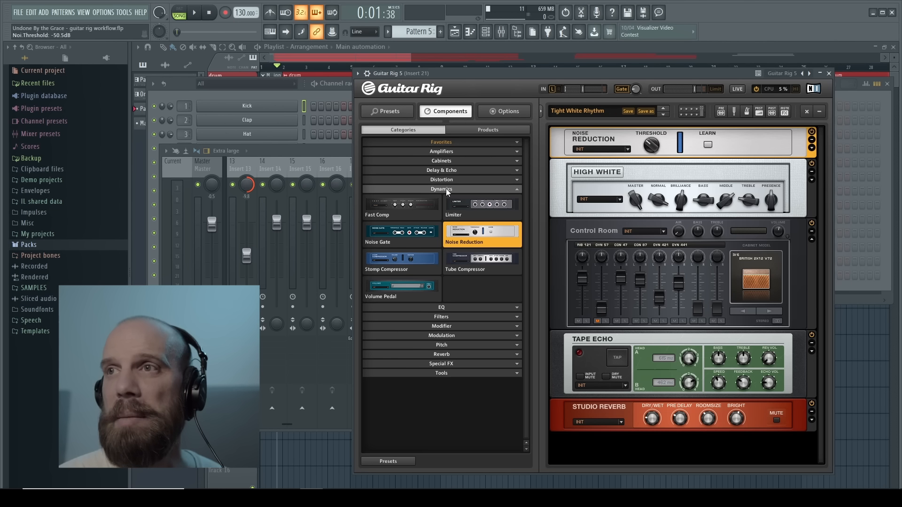
{"action": "left_click", "coordinate": [447, 189]}
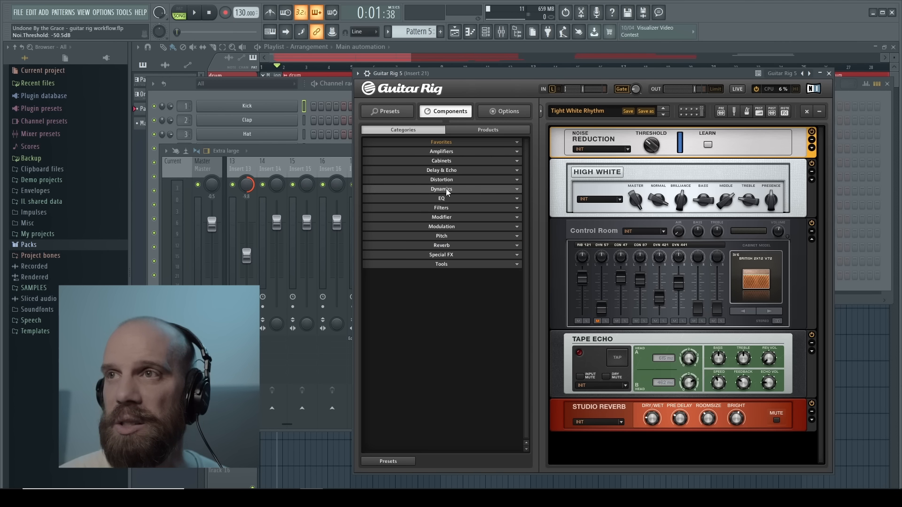
{"action": "left_click", "coordinate": [444, 244]}
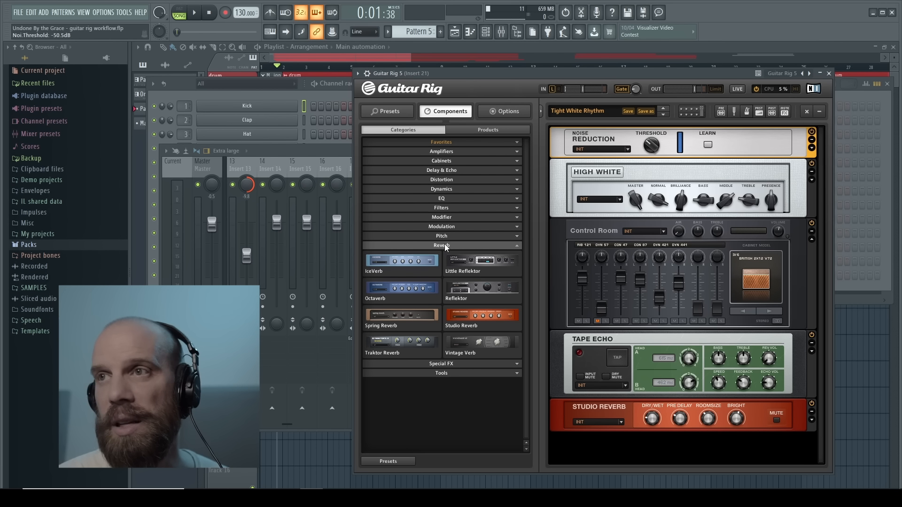
{"action": "left_click", "coordinate": [443, 244]}
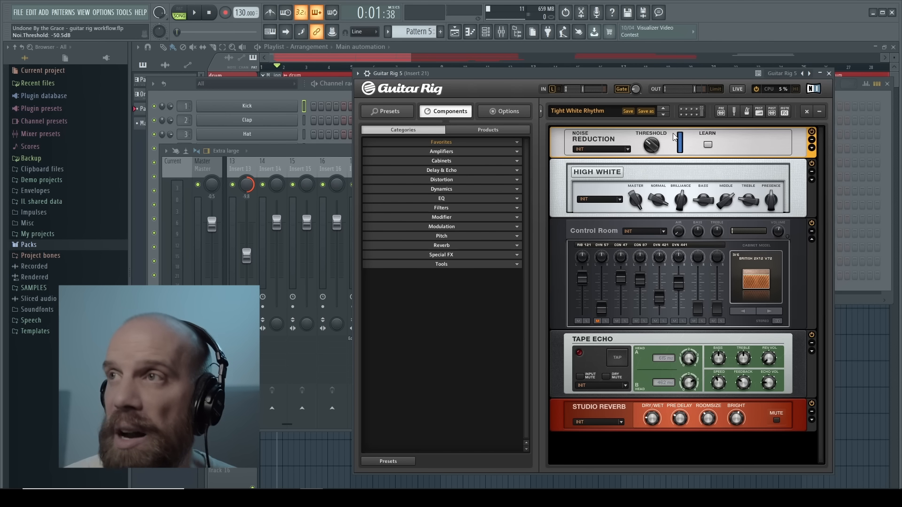
Step: Save the modified rack as a new preset named "Tight White - JJ" in the USER category
{"action": "left_click", "coordinate": [646, 111]}
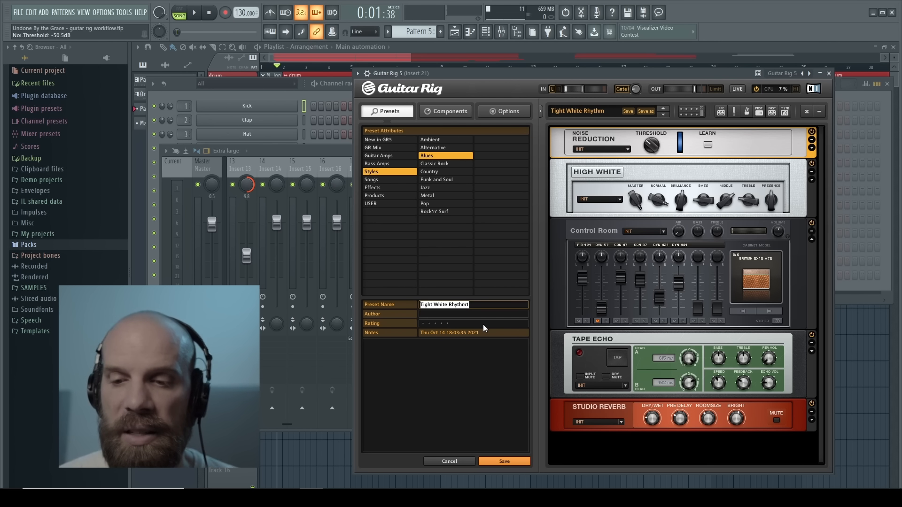
{"action": "type", "text": "Tight White - JJ"}
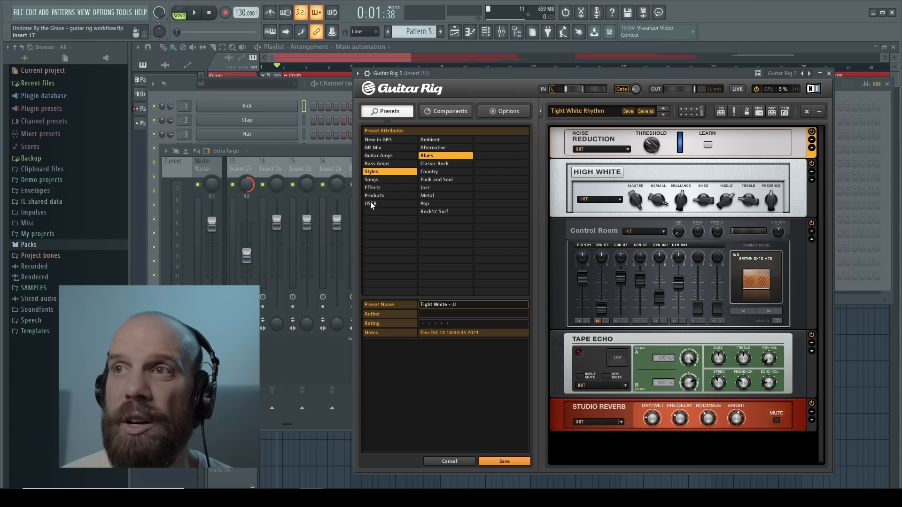
{"action": "left_click", "coordinate": [370, 202]}
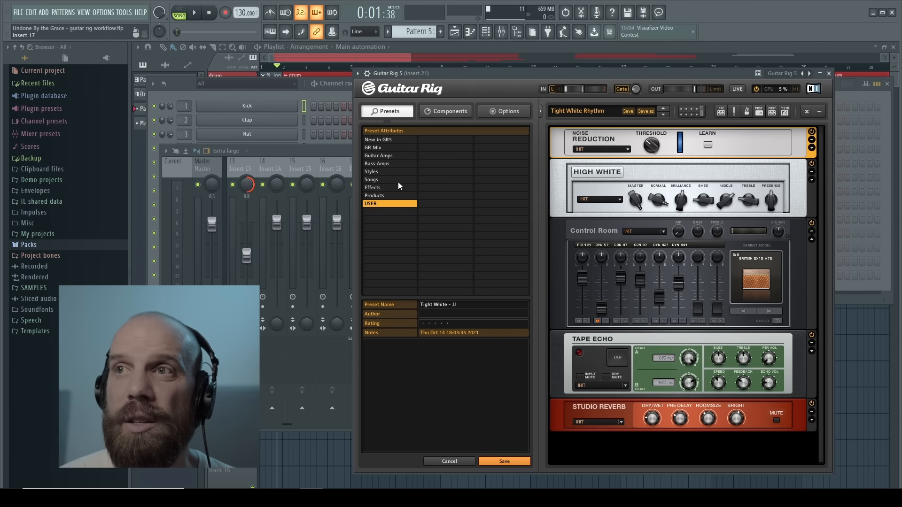
{"action": "left_click", "coordinate": [502, 462]}
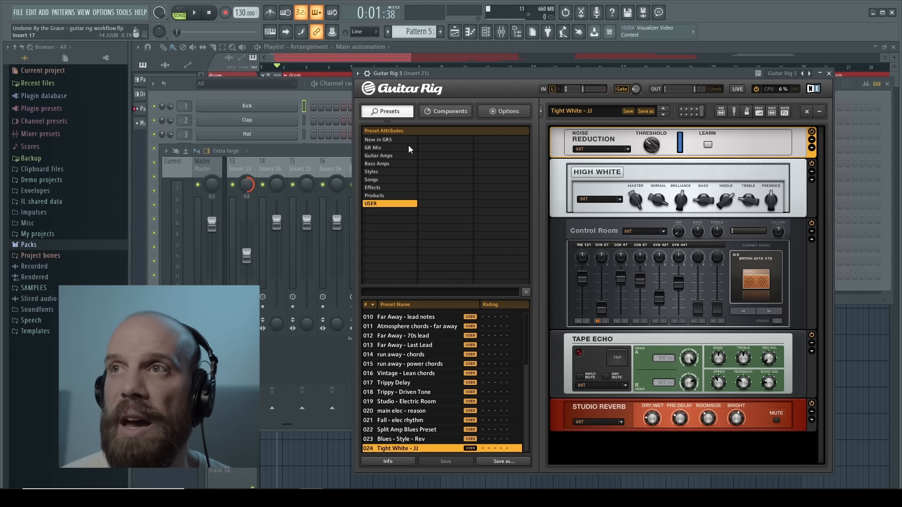
Step: Clear the rack and reload the Tight White - JJ preset from the USER category
{"action": "left_click", "coordinate": [372, 172]}
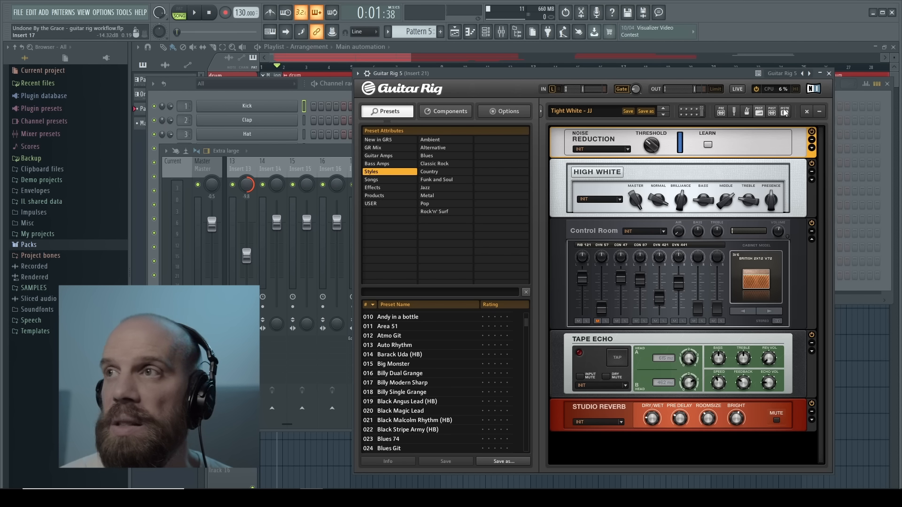
{"action": "left_click", "coordinate": [807, 112]}
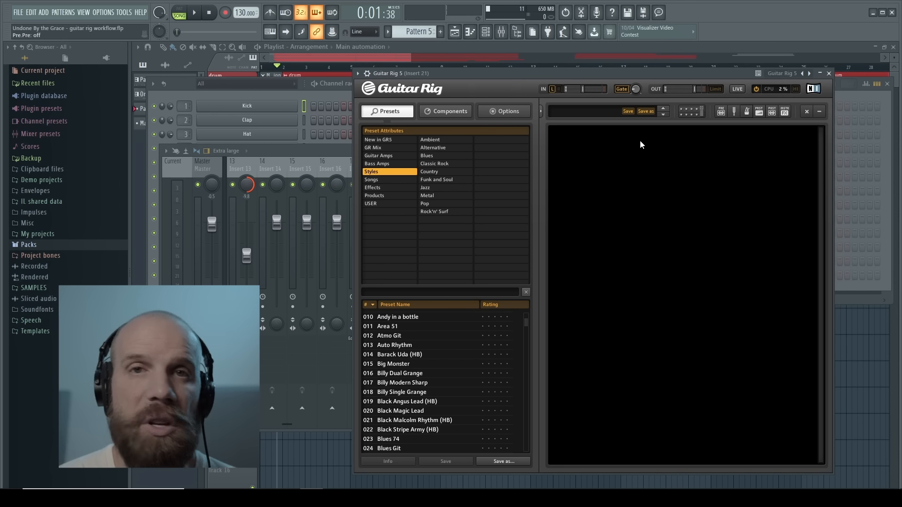
{"action": "left_click", "coordinate": [372, 204]}
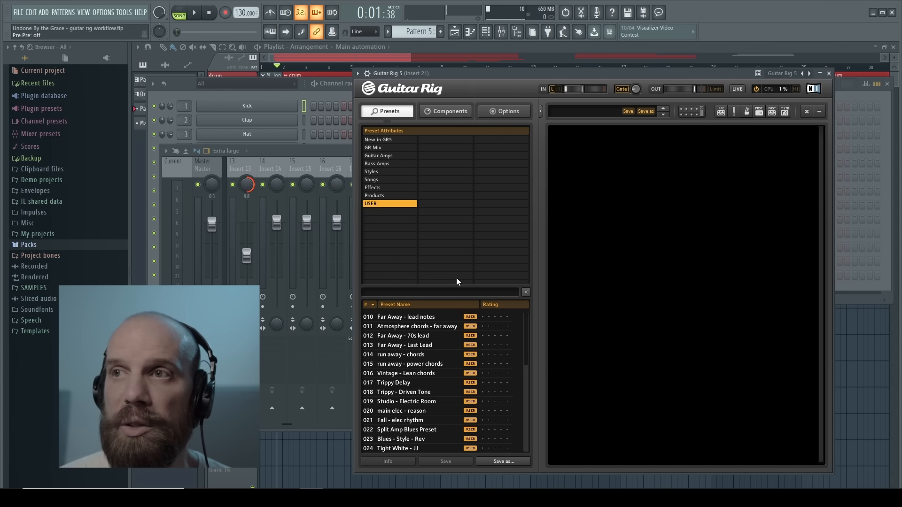
{"action": "left_click", "coordinate": [390, 448]}
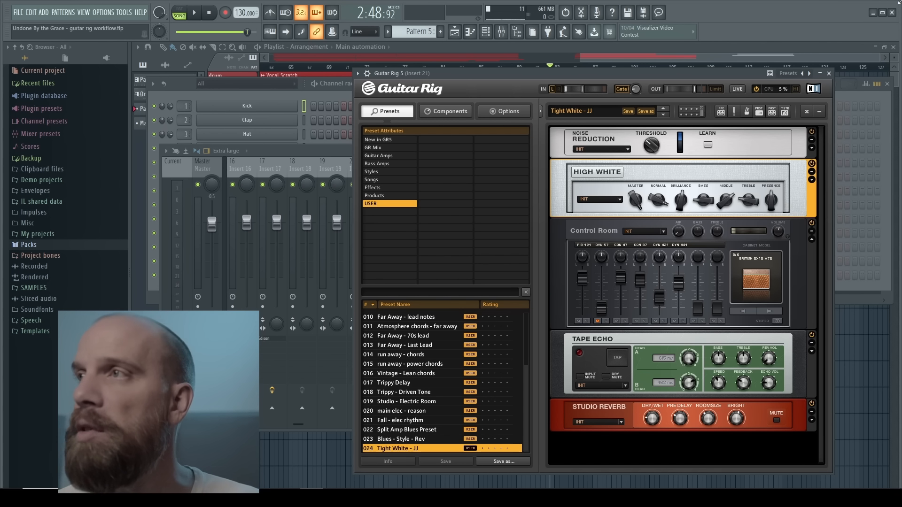
Step: Clear the rack and add the AC Box amplifier with its matched cabinet from the Amplifiers components
{"action": "left_click", "coordinate": [805, 112]}
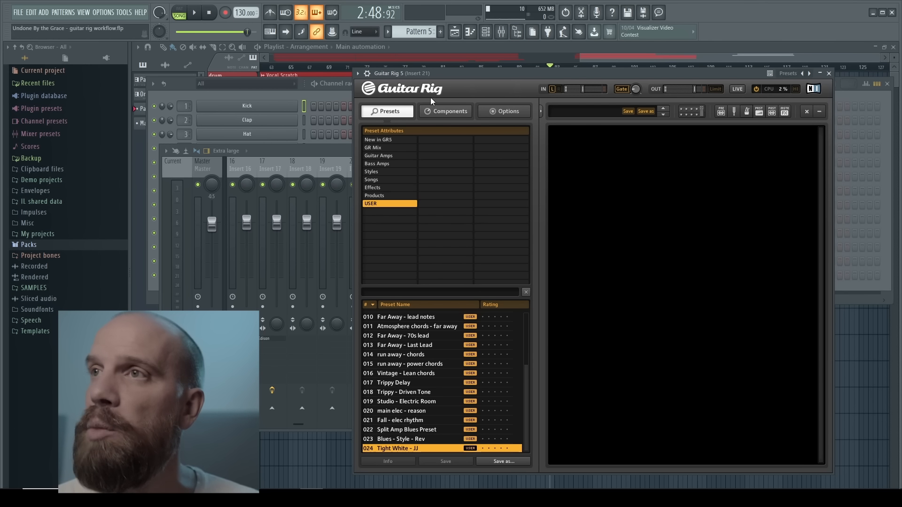
{"action": "left_click", "coordinate": [433, 111]}
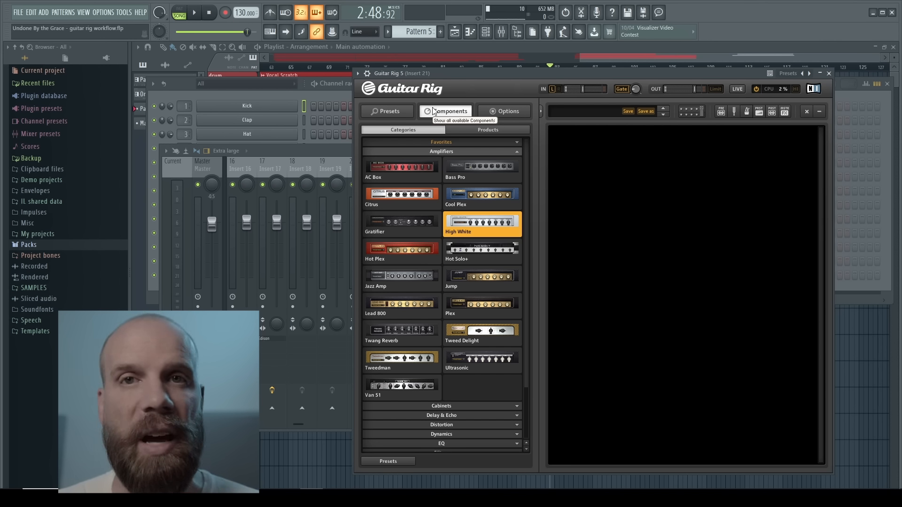
{"action": "left_click", "coordinate": [416, 152]}
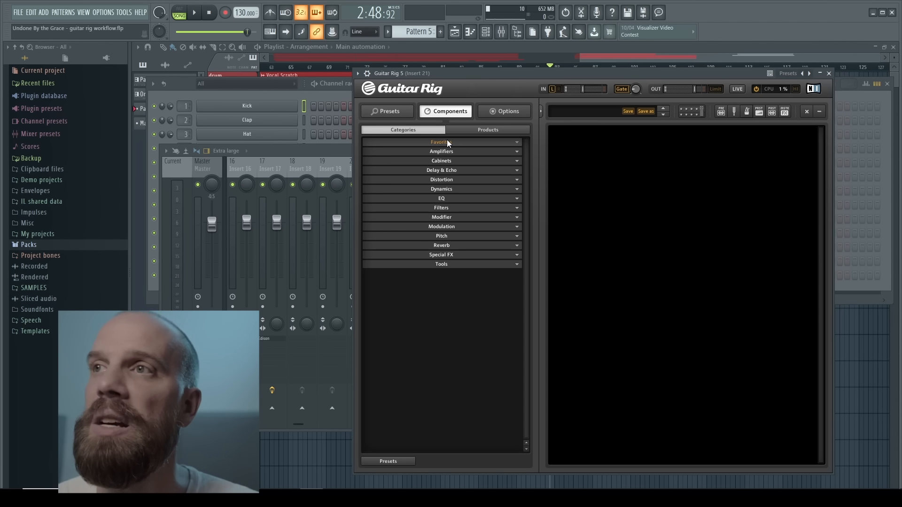
{"action": "left_click", "coordinate": [442, 152]}
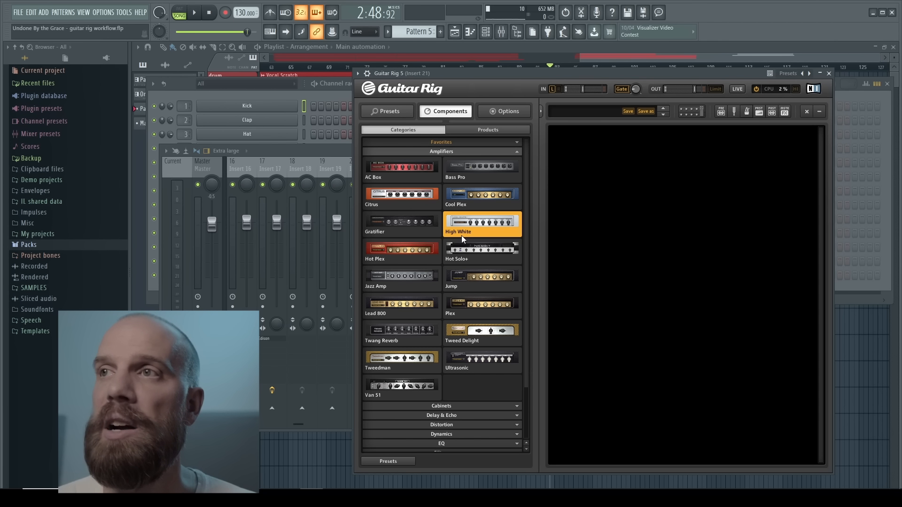
{"action": "left_click_drag", "start_coordinate": [400, 182], "coordinate": [669, 232]}
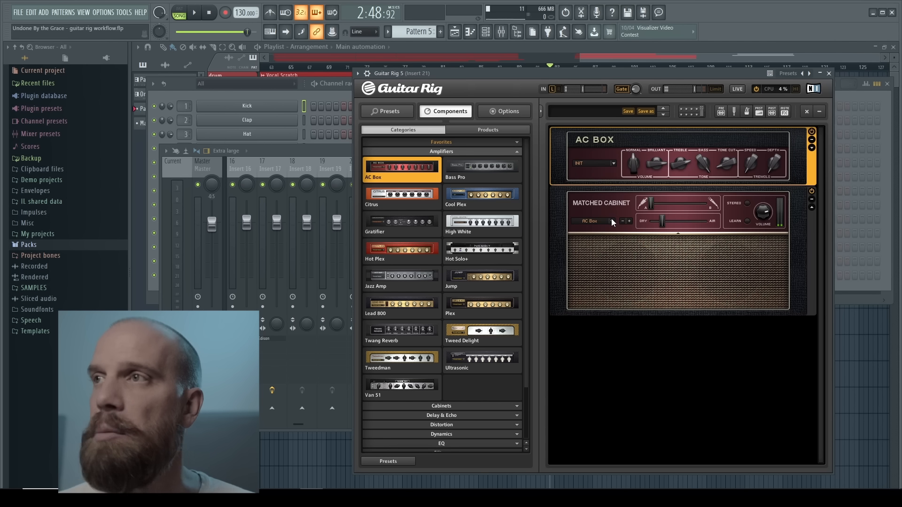
Step: Insert the Skreamer distortion above the AC Box and a Tape Echo between the two
{"action": "left_click", "coordinate": [456, 151]}
{"action": "left_click", "coordinate": [448, 179]}
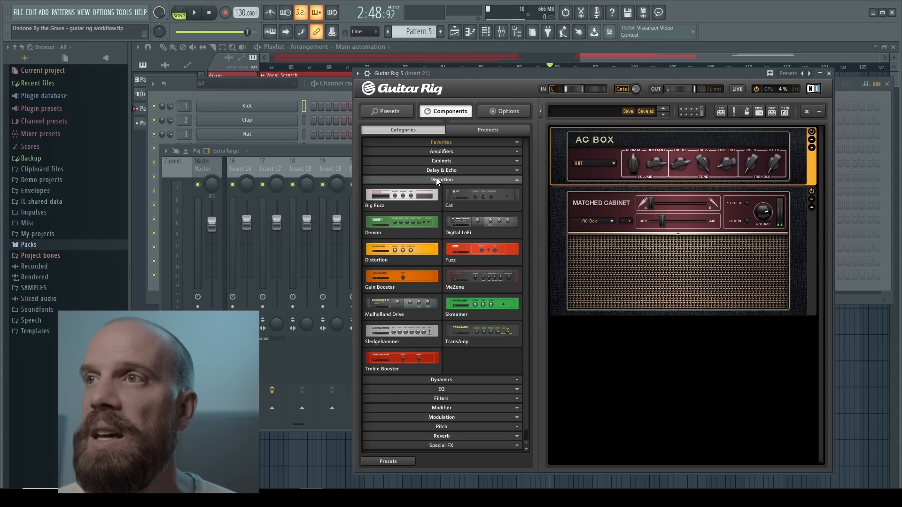
{"action": "left_click_drag", "start_coordinate": [470, 305], "coordinate": [665, 136]}
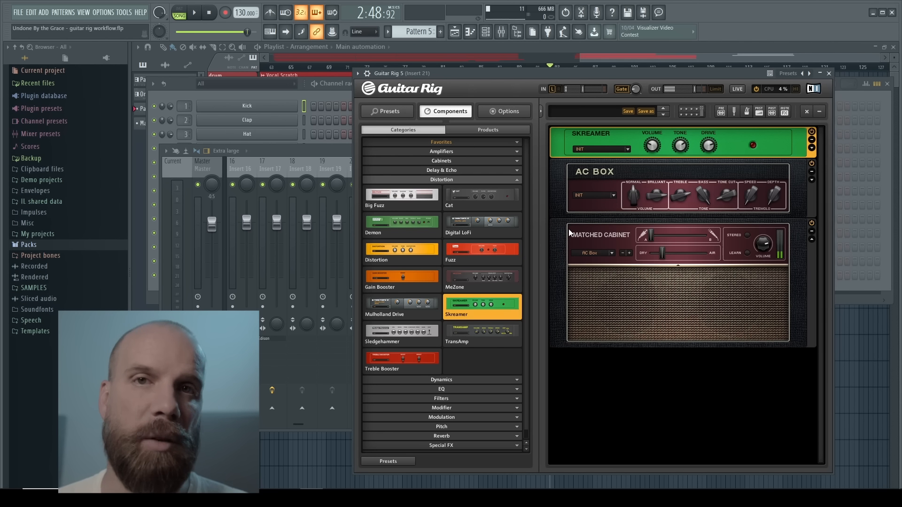
{"action": "left_click", "coordinate": [432, 181]}
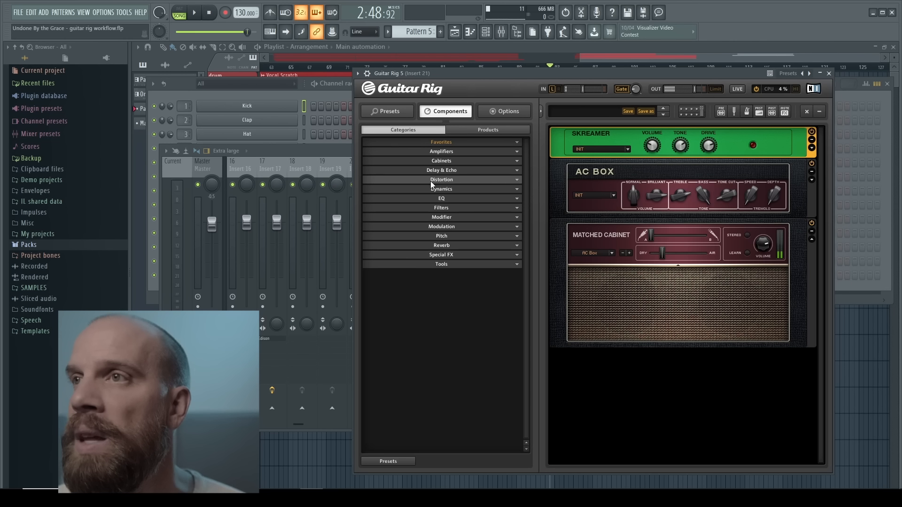
{"action": "left_click", "coordinate": [443, 171]}
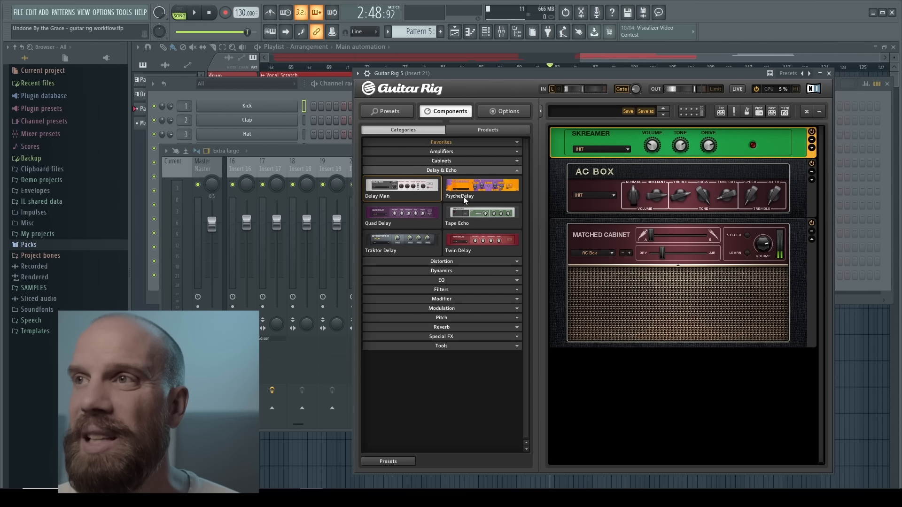
{"action": "left_click_drag", "start_coordinate": [478, 217], "coordinate": [606, 159]}
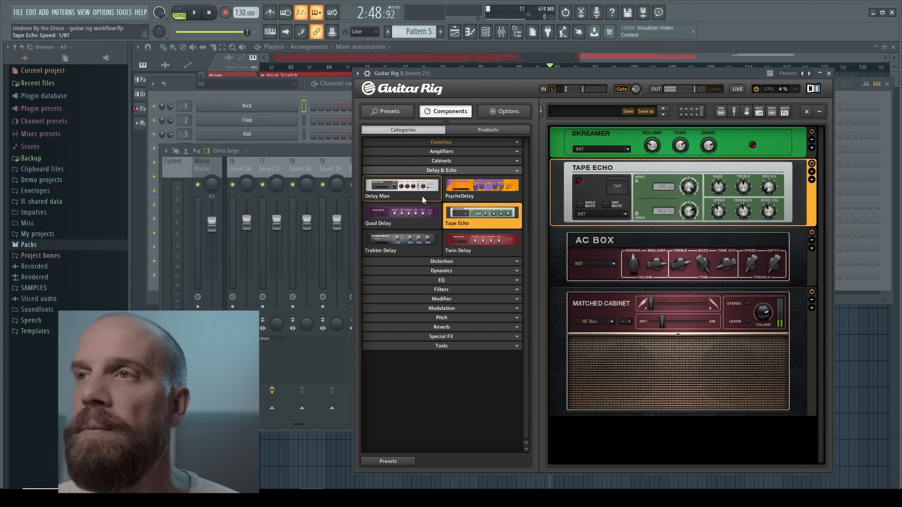
{"action": "left_click", "coordinate": [441, 170]}
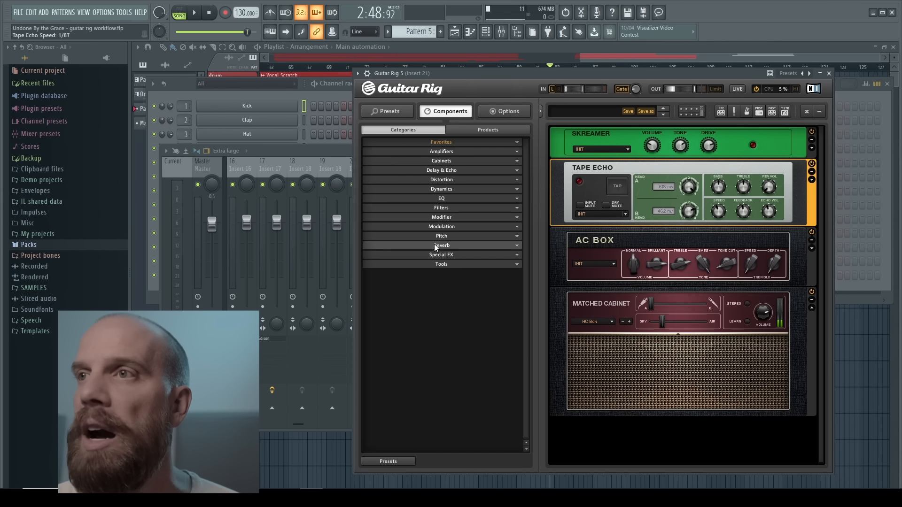
Step: Insert the Little Reflektor reverb between Tape Echo and AC Box, and a Split tool directly below the reverb
{"action": "left_click", "coordinate": [436, 245]}
{"action": "left_click_drag", "start_coordinate": [470, 262], "coordinate": [622, 231]}
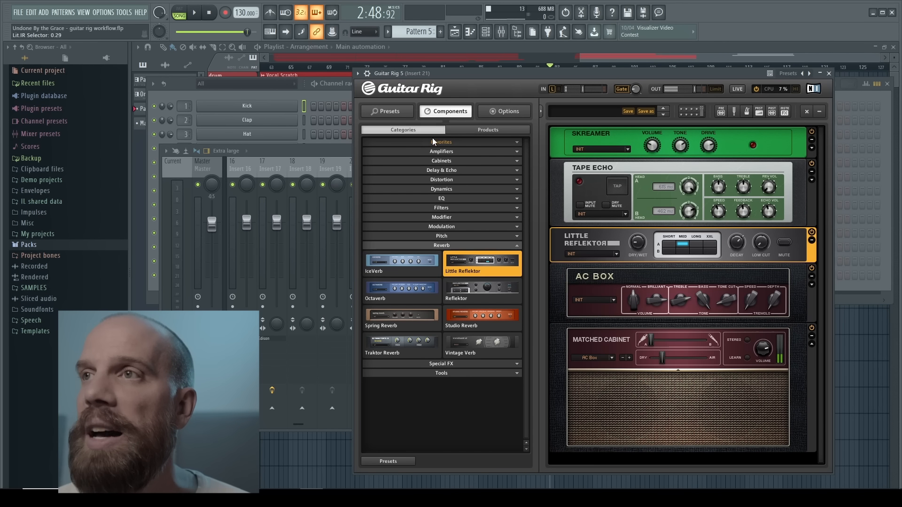
{"action": "left_click", "coordinate": [441, 245]}
{"action": "left_click", "coordinate": [444, 264]}
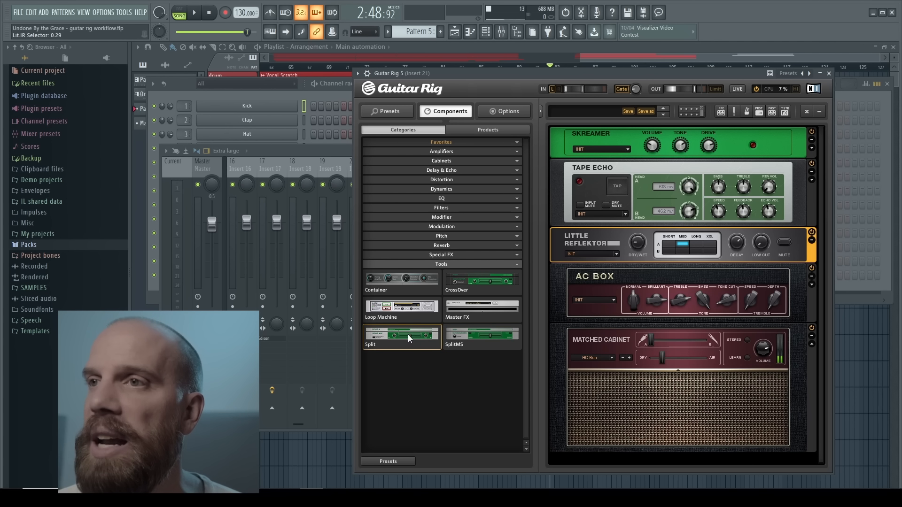
{"action": "left_click_drag", "start_coordinate": [403, 335], "coordinate": [649, 270]}
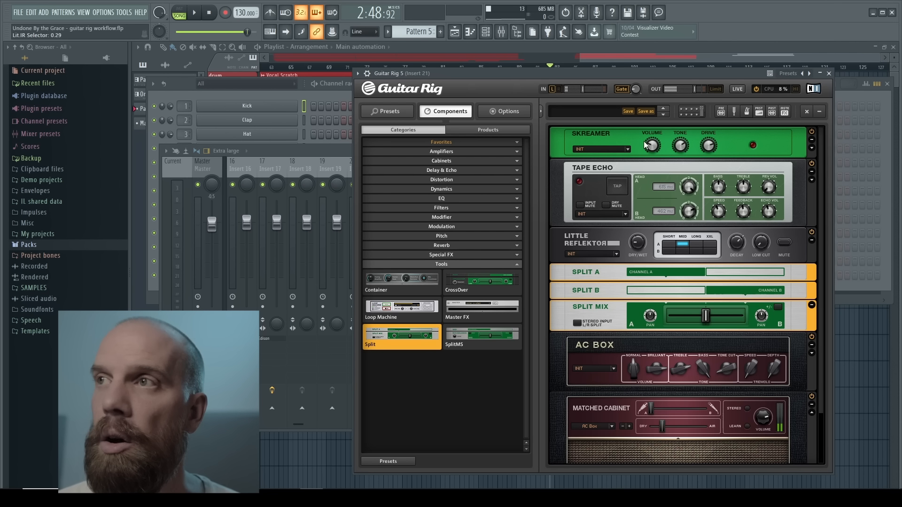
Step: Move the AC Box and its matched cabinet into channel A of the split, between Split A and Split B
{"action": "scroll", "coordinate": [681, 380], "scroll_direction": "down", "scroll_amount": 2}
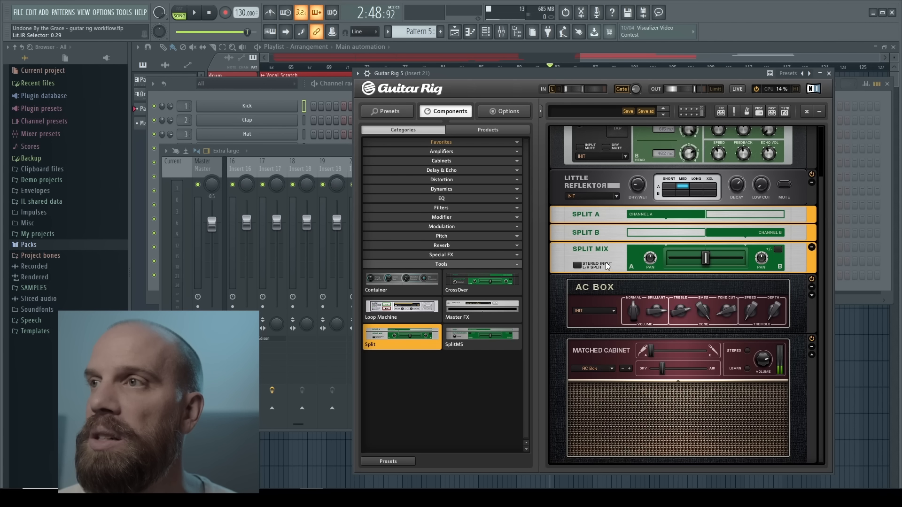
{"action": "left_click_drag", "start_coordinate": [632, 282], "coordinate": [636, 225]}
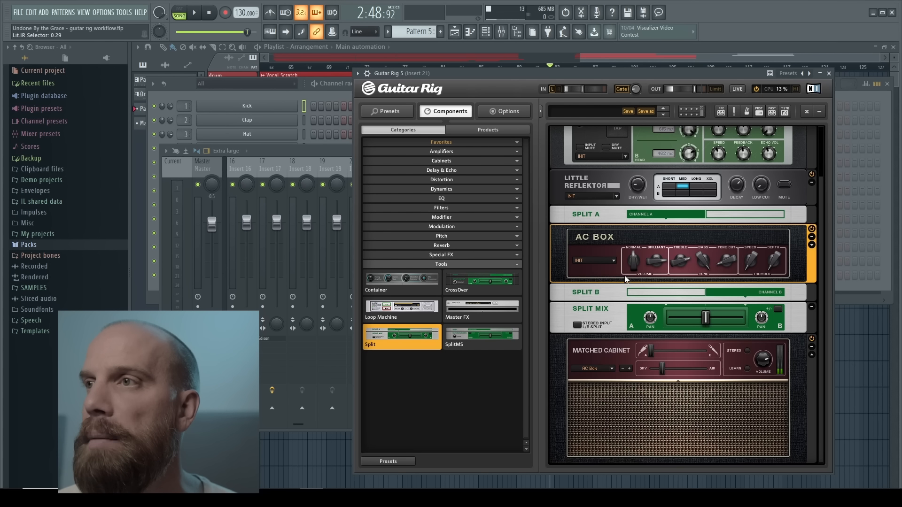
{"action": "scroll", "coordinate": [613, 334], "scroll_direction": "up", "scroll_amount": 3}
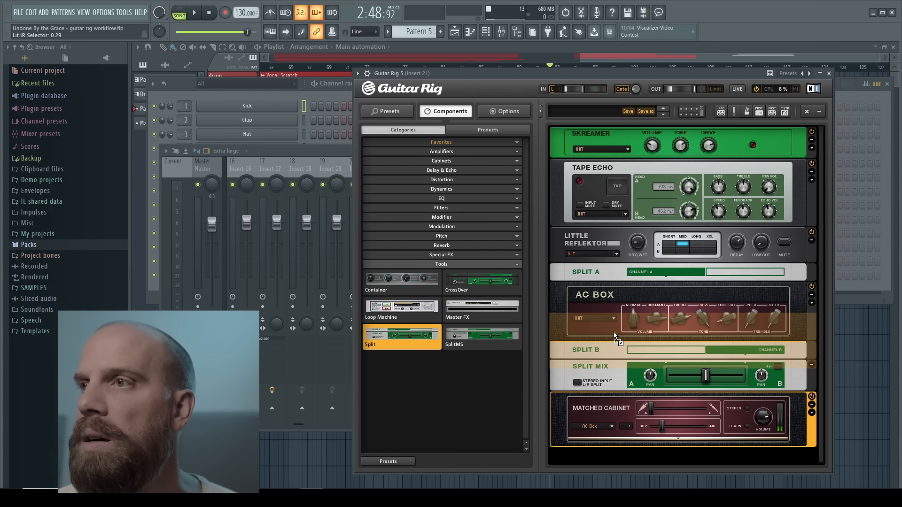
{"action": "left_click_drag", "start_coordinate": [613, 335], "coordinate": [615, 338]}
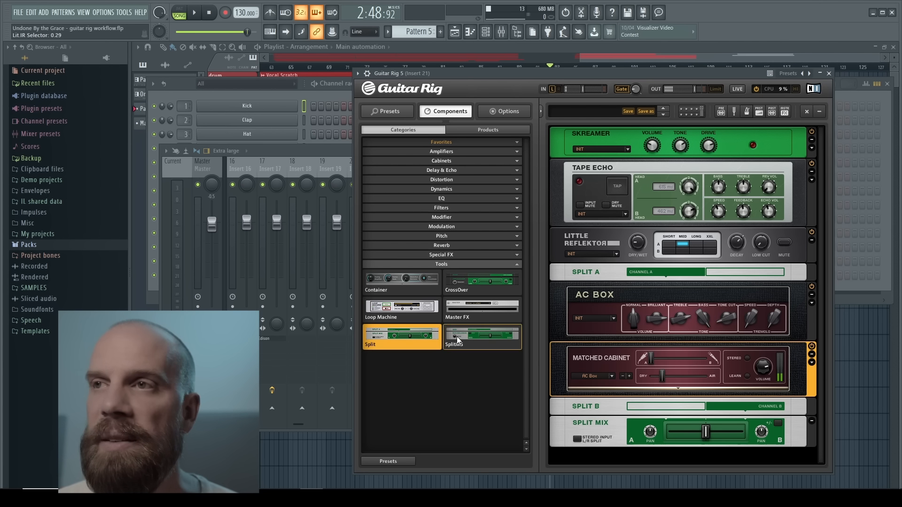
Step: Insert the Twang Reverb amplifier with its matched cabinet into channel B, directly below Split B
{"action": "left_click", "coordinate": [433, 150]}
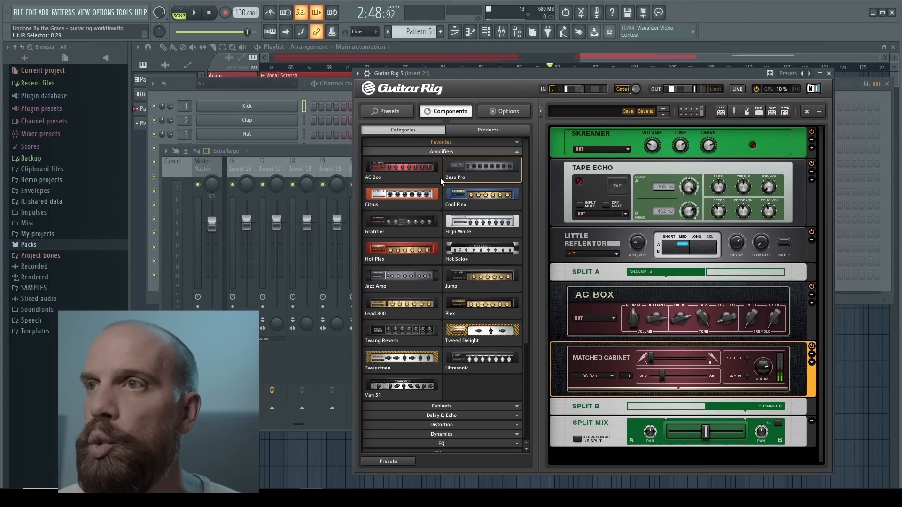
{"action": "left_click_drag", "start_coordinate": [390, 327], "coordinate": [615, 412]}
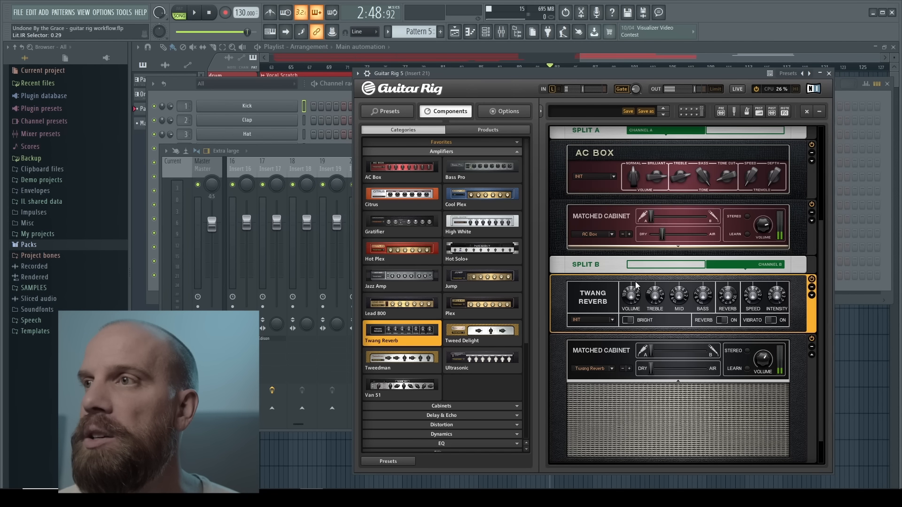
{"action": "scroll", "coordinate": [634, 280], "scroll_direction": "down", "scroll_amount": 1}
{"action": "scroll", "coordinate": [638, 285], "scroll_direction": "up", "scroll_amount": 2}
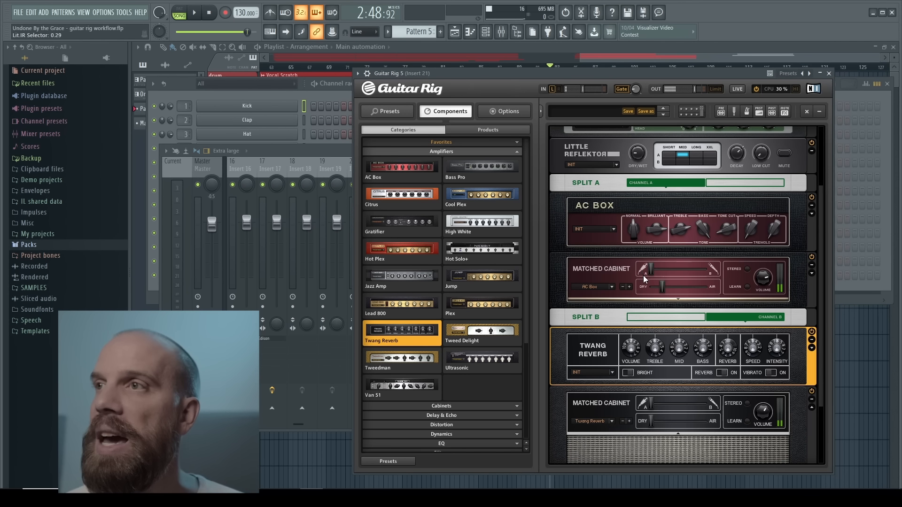
Step: Pan channel A to the left and channel B to the right in the Split Mix
{"action": "scroll", "coordinate": [643, 276], "scroll_direction": "down", "scroll_amount": 2}
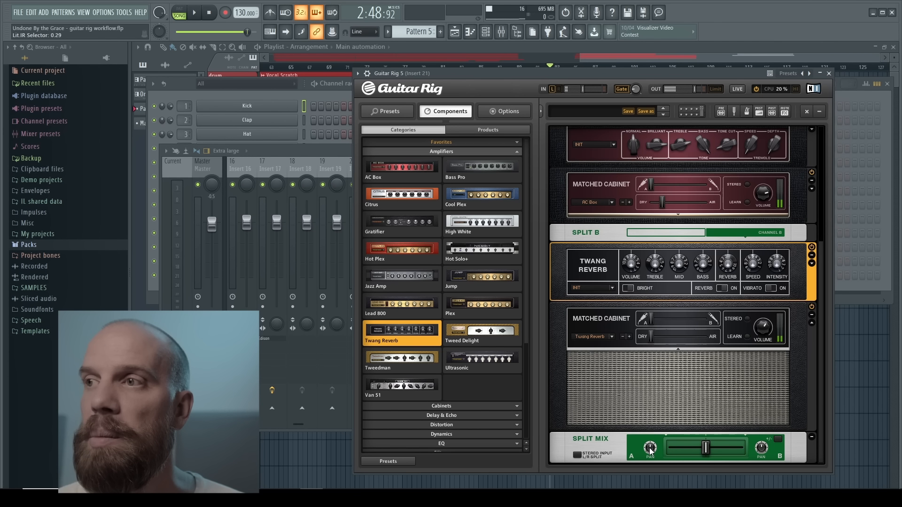
{"action": "left_click_drag", "start_coordinate": [650, 448], "coordinate": [648, 477]}
{"action": "mouse_move", "coordinate": [762, 453]}
{"action": "left_click_drag", "start_coordinate": [762, 452], "coordinate": [753, 409]}
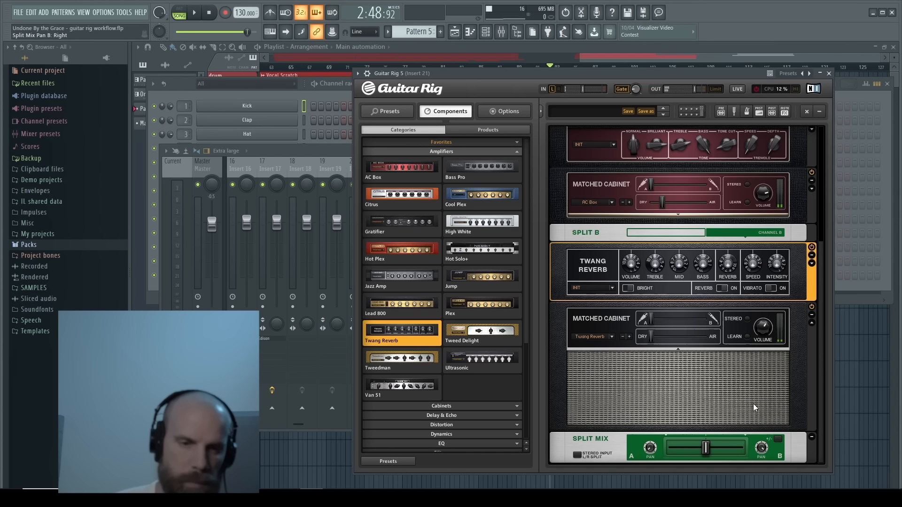
Step: Bring up the Insert 21 mixer track and, back in Guitar Rig, set the AC Box's Normal volume to about 3.34
{"action": "key", "text": "F9"}
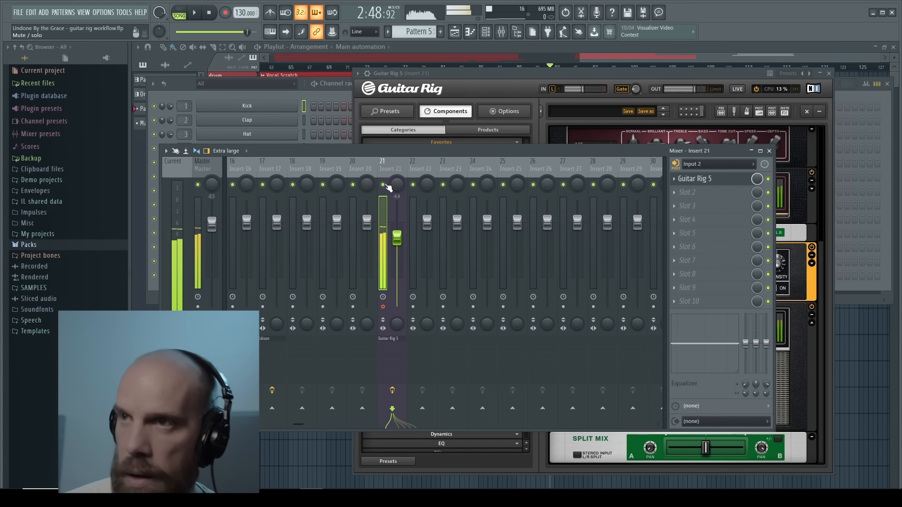
{"action": "left_click", "coordinate": [530, 89]}
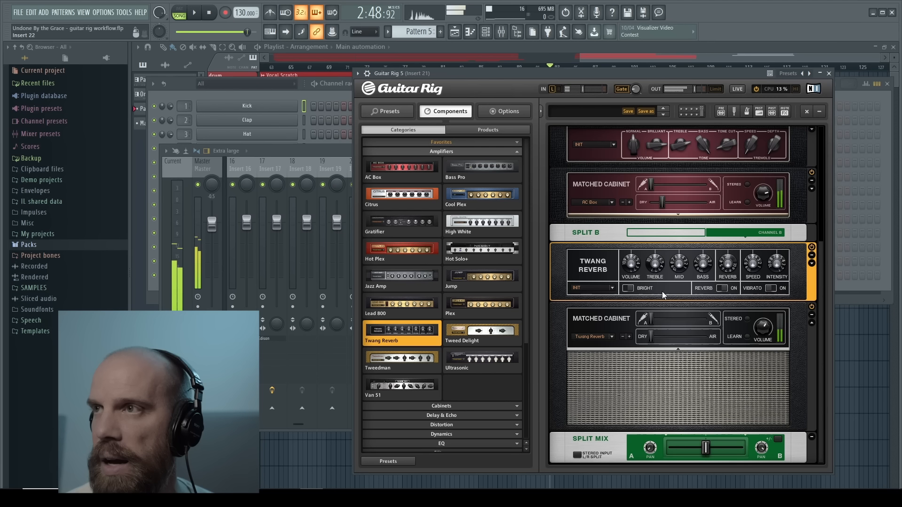
{"action": "scroll", "coordinate": [609, 236], "scroll_direction": "up", "scroll_amount": 2}
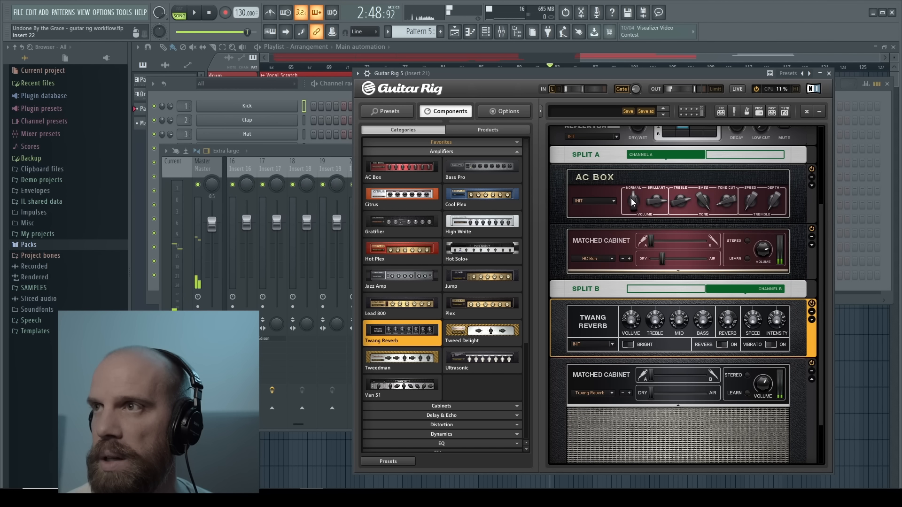
{"action": "left_click_drag", "start_coordinate": [633, 197], "coordinate": [632, 208]}
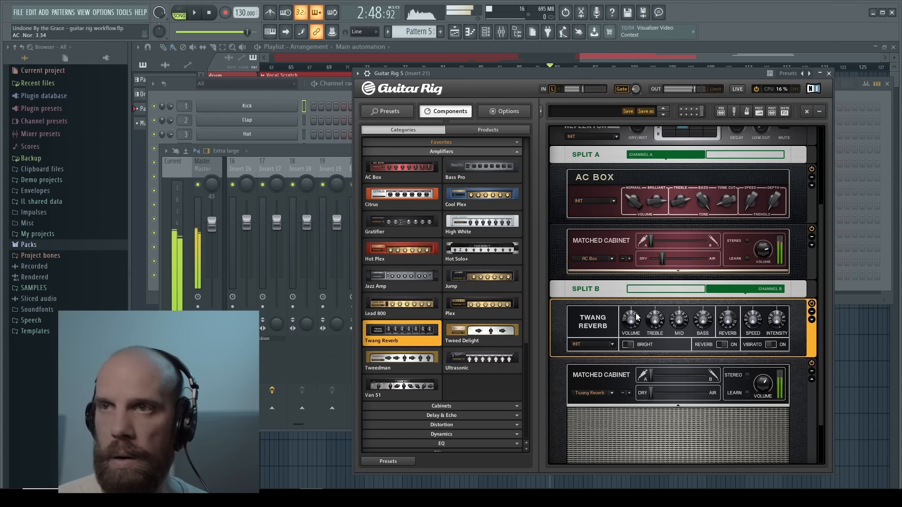
Step: Insert a Noise Reduction module at the top of the rack, in place of the Skreamer
{"action": "scroll", "coordinate": [596, 185], "scroll_direction": "up", "scroll_amount": 5}
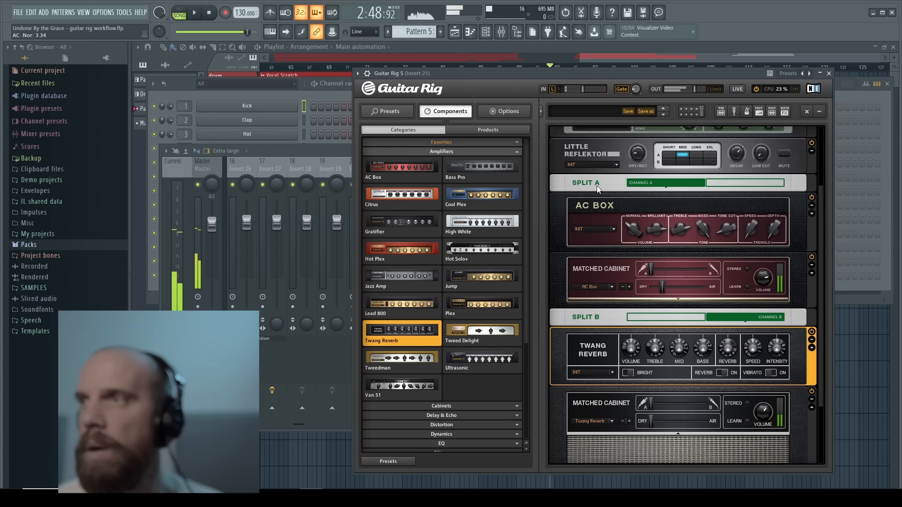
{"action": "left_click", "coordinate": [447, 152]}
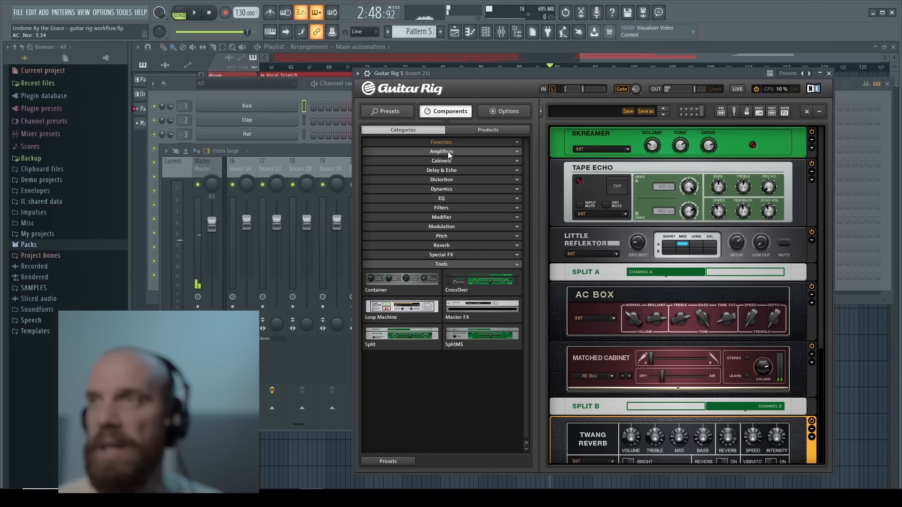
{"action": "left_click", "coordinate": [446, 189]}
{"action": "mouse_move", "coordinate": [458, 239]}
{"action": "left_mouse_down"}
{"action": "mouse_move", "coordinate": [657, 188]}
{"action": "mouse_move", "coordinate": [652, 117]}
{"action": "mouse_move", "coordinate": [649, 125]}
{"action": "left_mouse_up"}
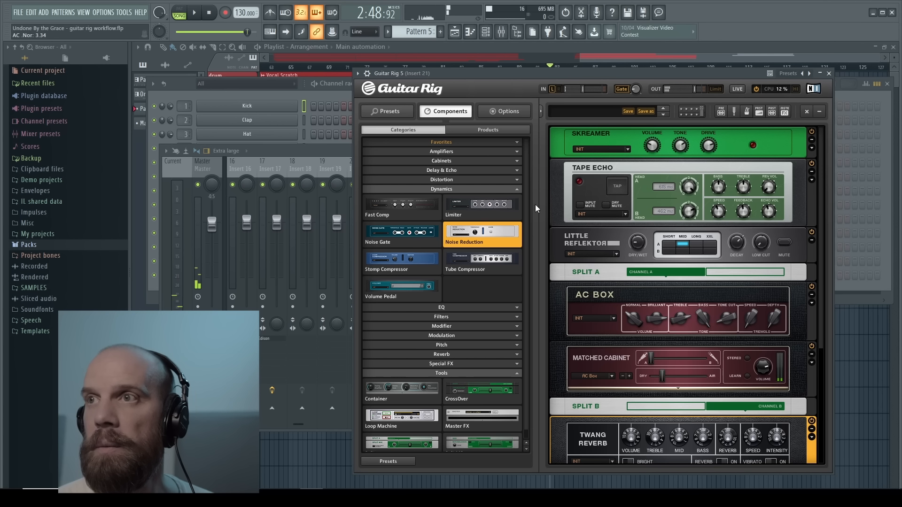
{"action": "left_click_drag", "start_coordinate": [486, 230], "coordinate": [619, 139]}
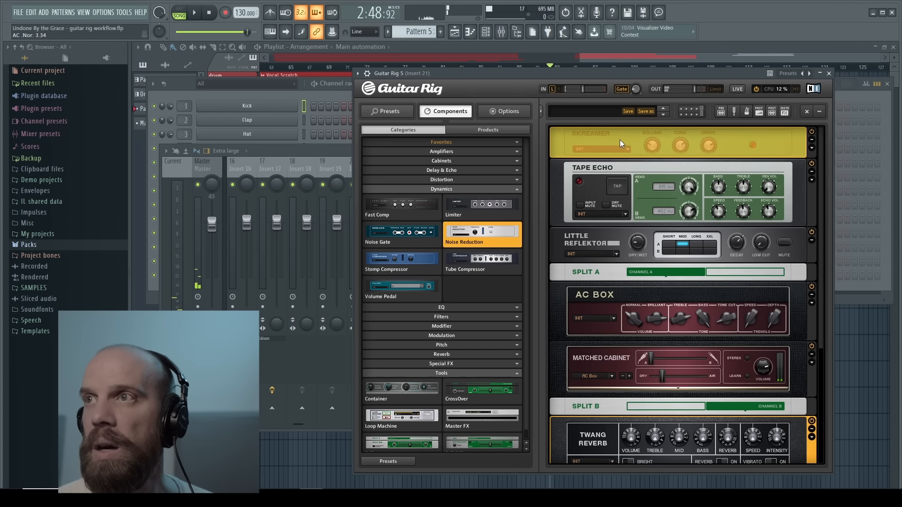
Step: Insert a Skreamer directly below Noise Reduction, with its Drive at about 5.16 and Volume at about 2.98
{"action": "left_click", "coordinate": [439, 188]}
{"action": "left_click", "coordinate": [438, 181]}
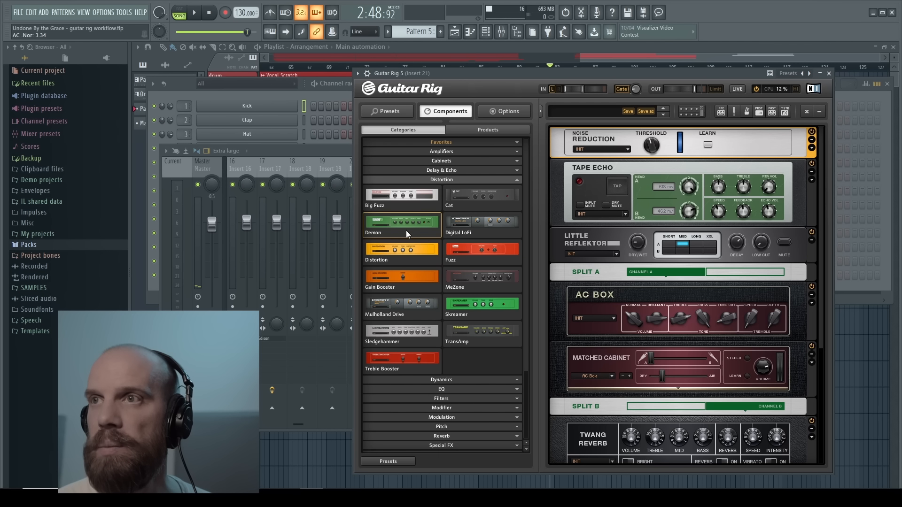
{"action": "left_click_drag", "start_coordinate": [458, 303], "coordinate": [669, 156]}
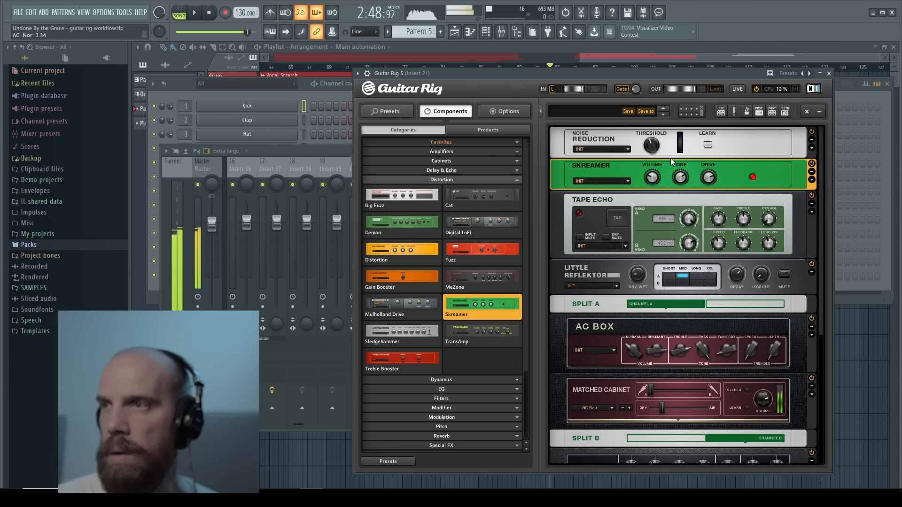
{"action": "left_click_drag", "start_coordinate": [710, 174], "coordinate": [710, 184]}
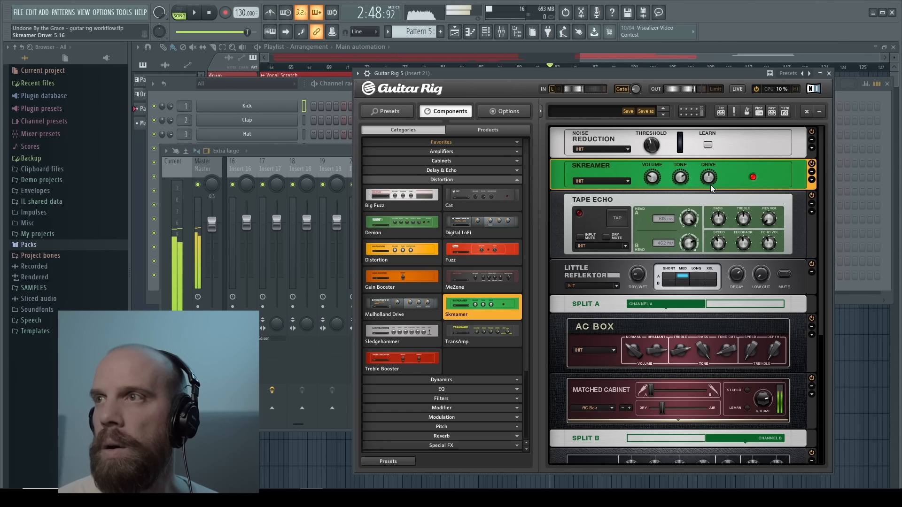
{"action": "left_click", "coordinate": [652, 179]}
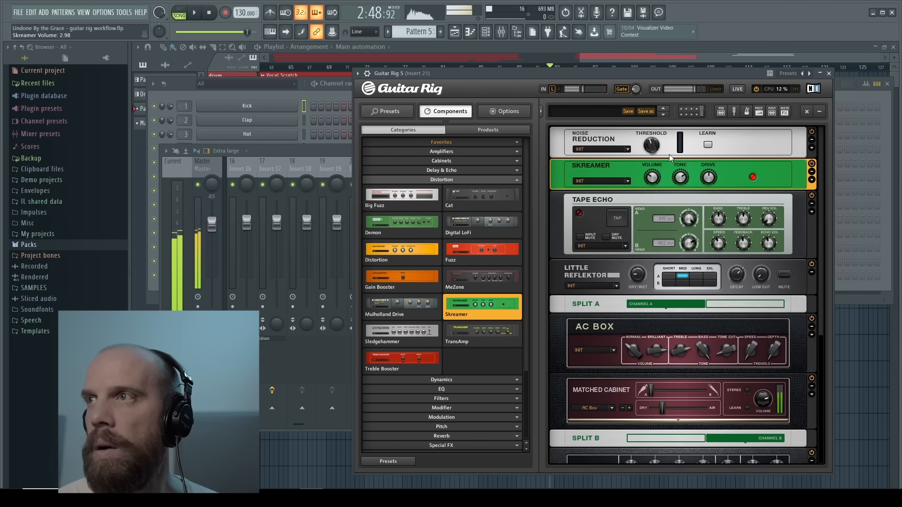
Step: Close Guitar Rig and delete the earlier Insert 21 recordings starting around bar 93 from the playlist
{"action": "left_click", "coordinate": [829, 74]}
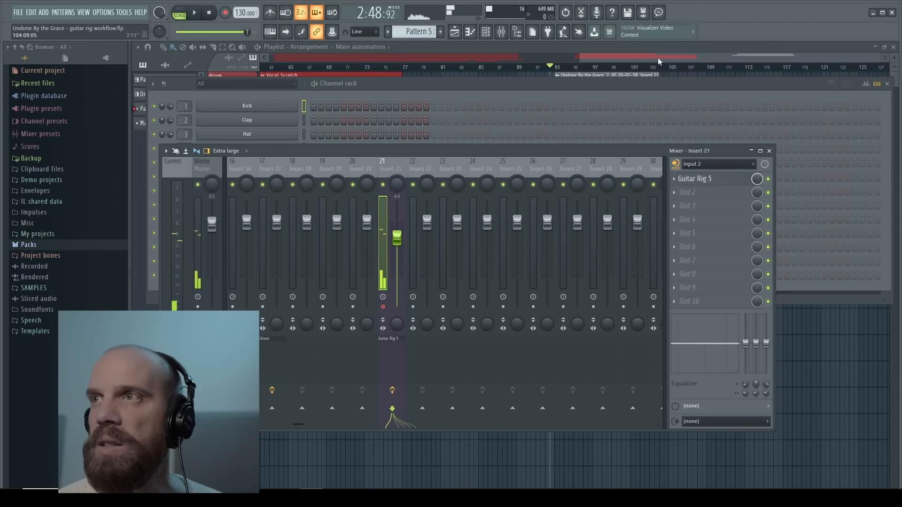
{"action": "left_click", "coordinate": [651, 46]}
{"action": "right_click", "coordinate": [583, 114]}
{"action": "right_click", "coordinate": [596, 82]}
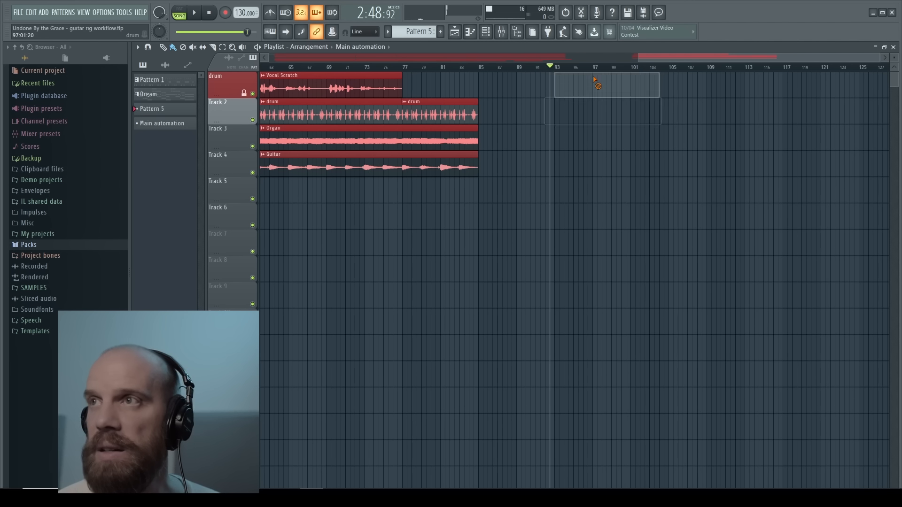
Step: Reopen Guitar Rig from Insert 21 and save the rack as a new preset named "split amp", without any preset attribute selected
{"action": "key", "text": "F9"}
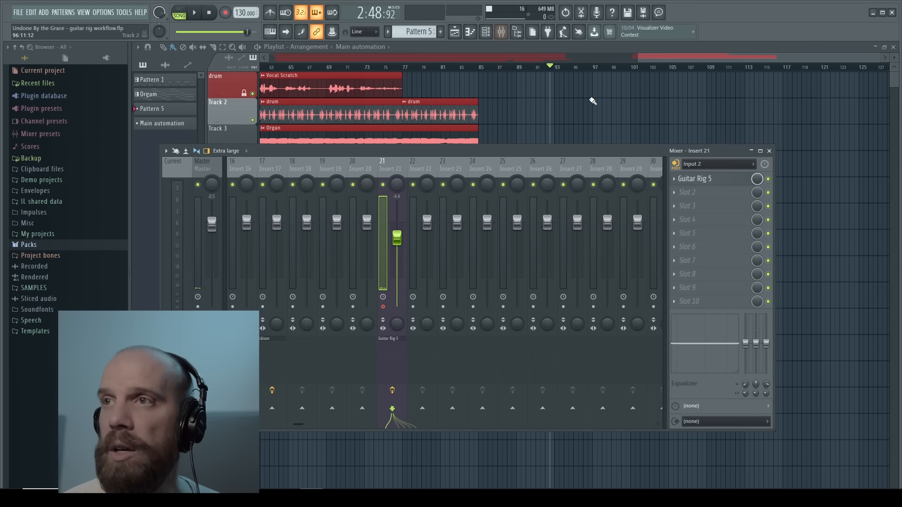
{"action": "left_click", "coordinate": [690, 178]}
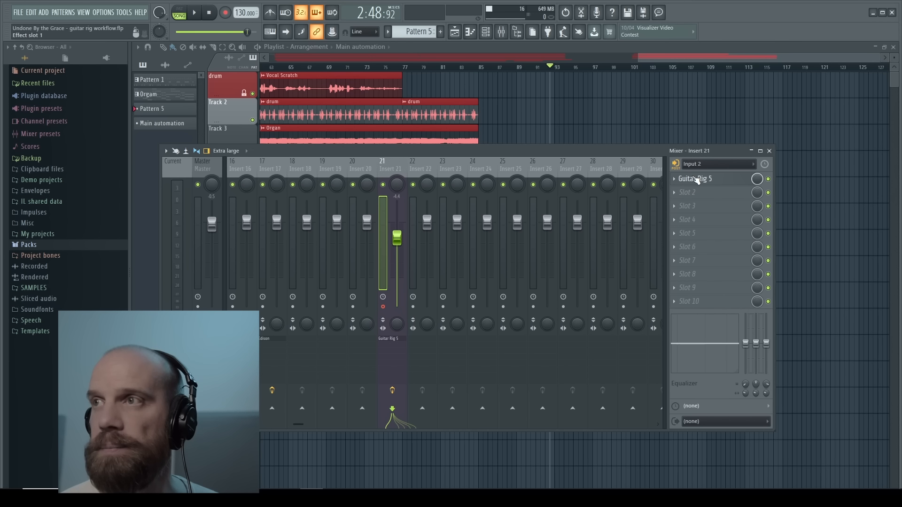
{"action": "left_click", "coordinate": [645, 111]}
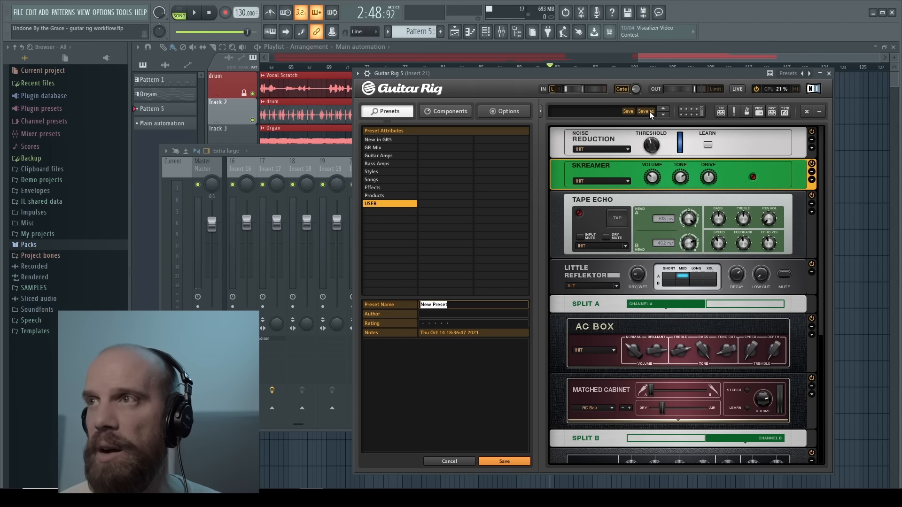
{"action": "type", "text": "t"}
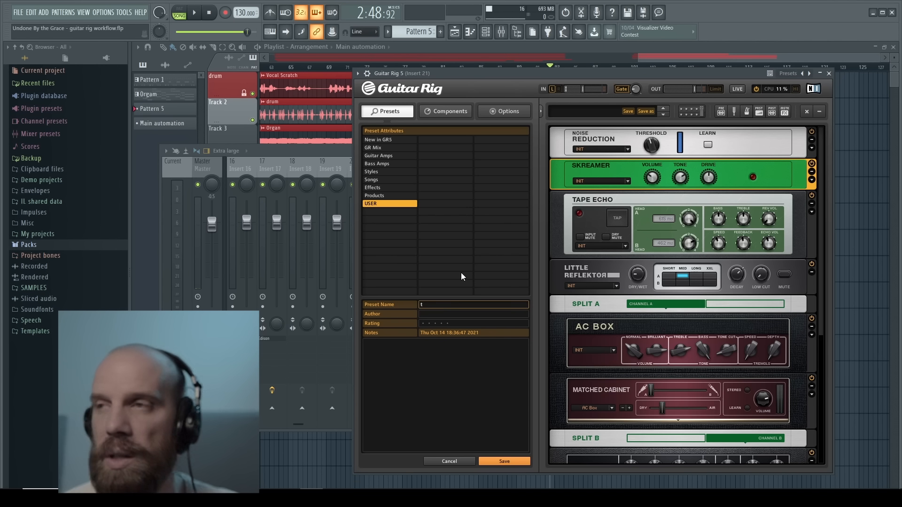
{"action": "type", "text": "spl"}
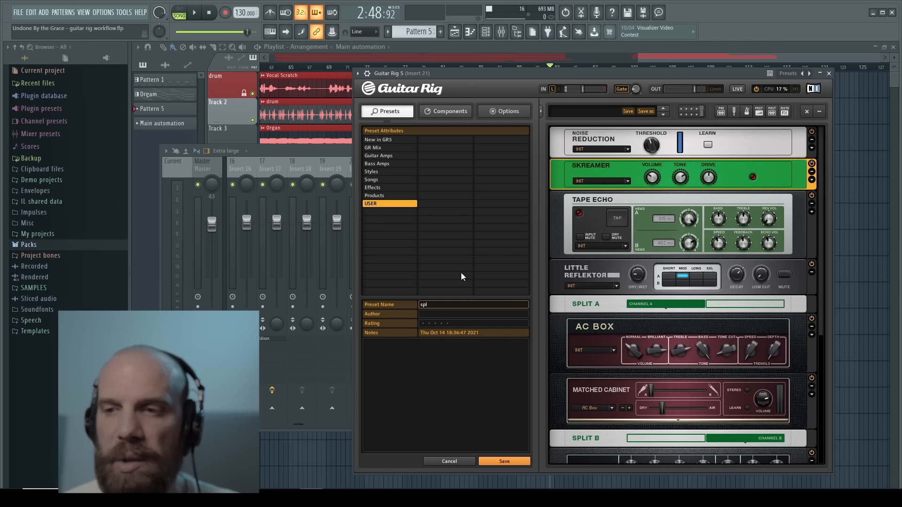
{"action": "type", "text": "it"}
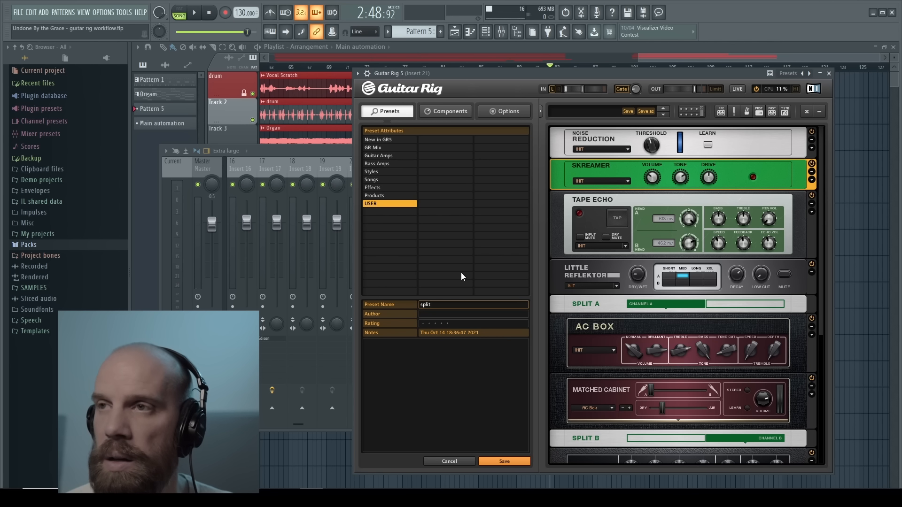
{"action": "type", "text": " amp"}
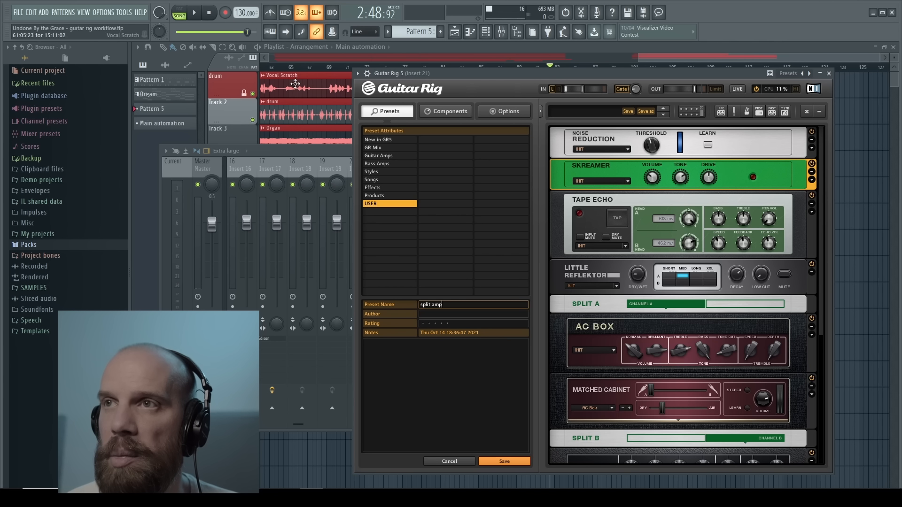
{"action": "left_click", "coordinate": [399, 205]}
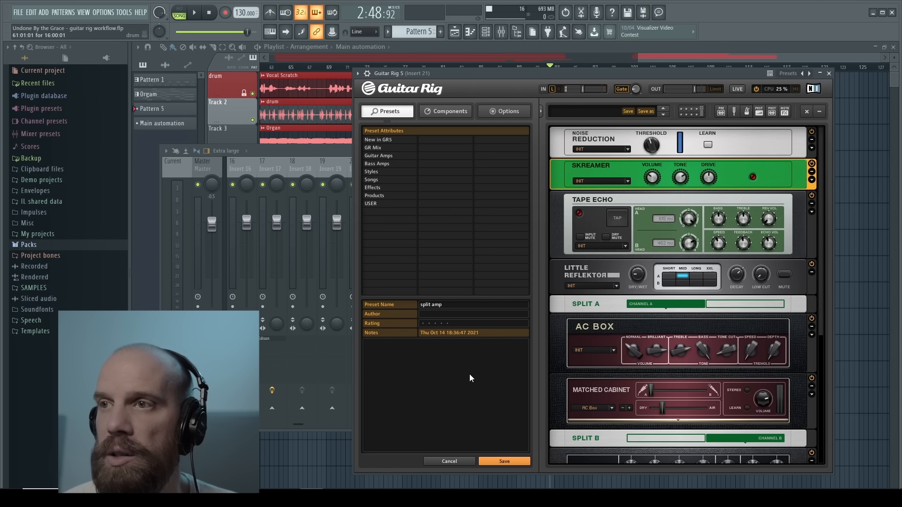
{"action": "left_click", "coordinate": [497, 461]}
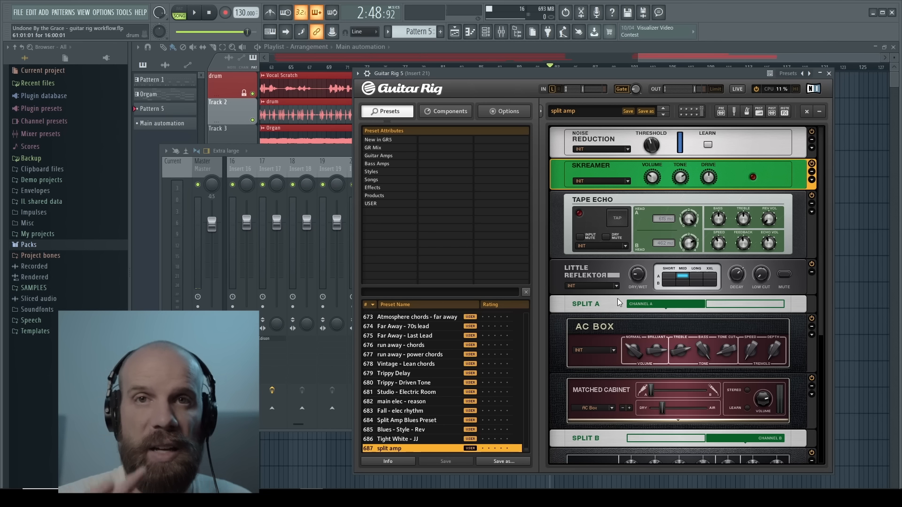
Step: Place a short Main automation clip on the first playlist track near bar 95 and set the playhead at about bar 93
{"action": "left_click", "coordinate": [830, 74]}
{"action": "left_click", "coordinate": [383, 307]}
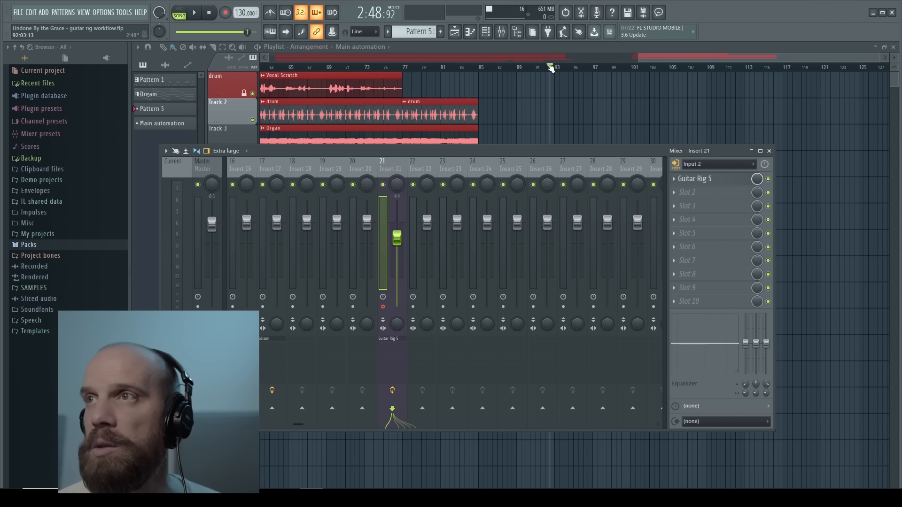
{"action": "key", "text": "F9"}
{"action": "left_click_drag", "start_coordinate": [547, 70], "coordinate": [518, 69]}
{"action": "left_click", "coordinate": [470, 78]}
{"action": "left_click", "coordinate": [478, 67]}
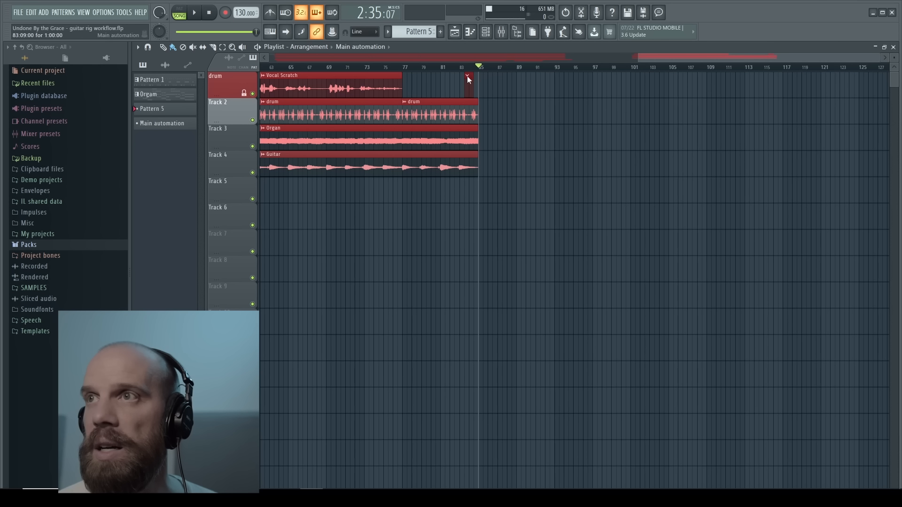
{"action": "left_click", "coordinate": [468, 78]}
{"action": "left_click", "coordinate": [477, 70]}
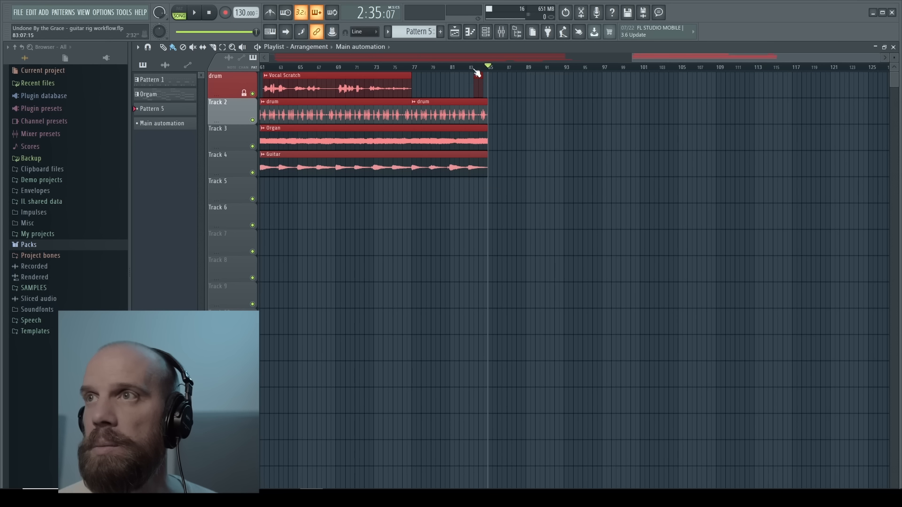
{"action": "left_click_drag", "start_coordinate": [478, 83], "coordinate": [568, 68]}
{"action": "left_click", "coordinate": [577, 67]}
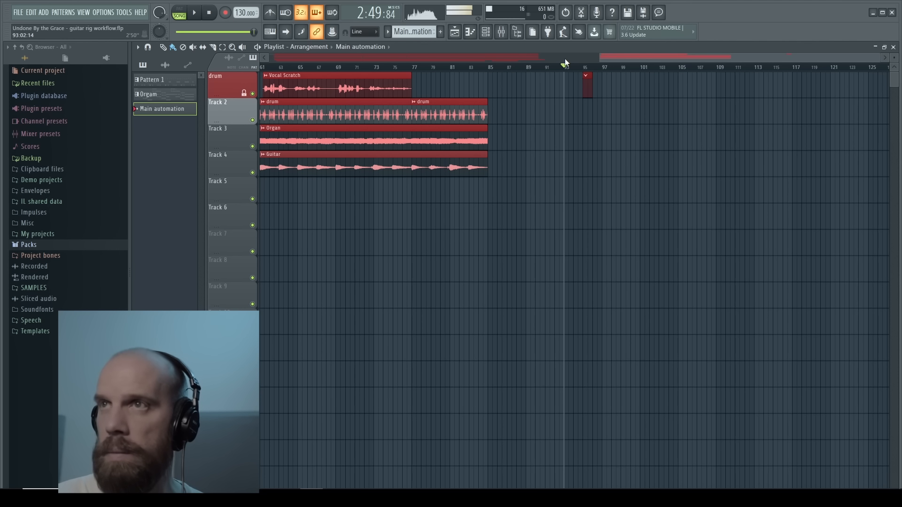
Step: Enable the metronome and record a guitar take through Insert 21 from about bar 93 to bar 103
{"action": "key", "text": "F9"}
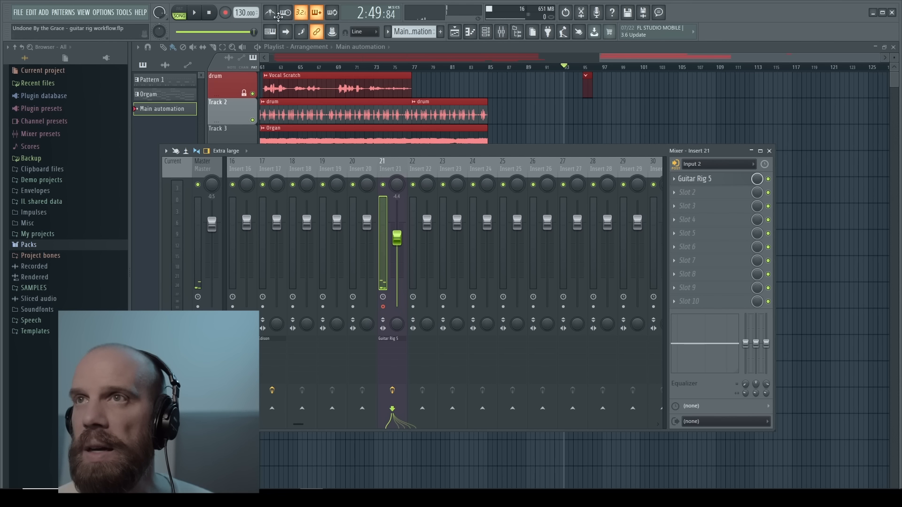
{"action": "left_click", "coordinate": [270, 13]}
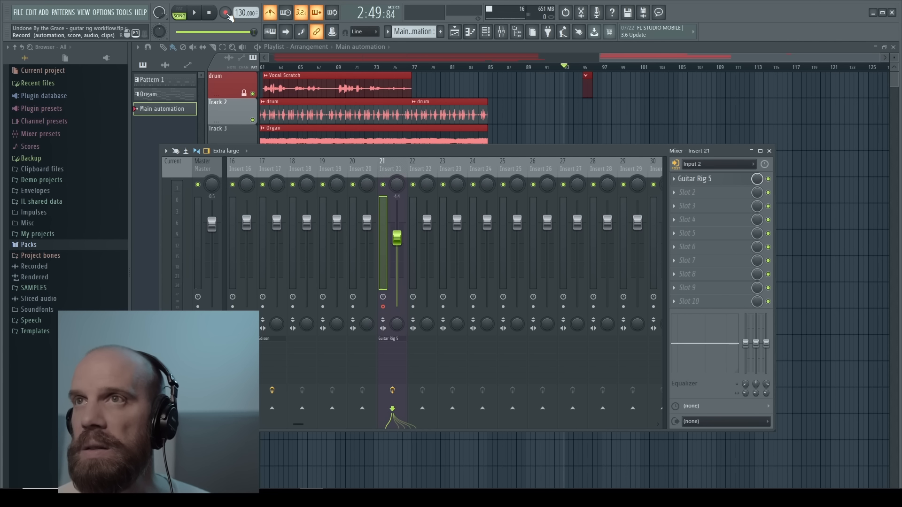
{"action": "left_click", "coordinate": [226, 13]}
{"action": "key", "text": "space"}
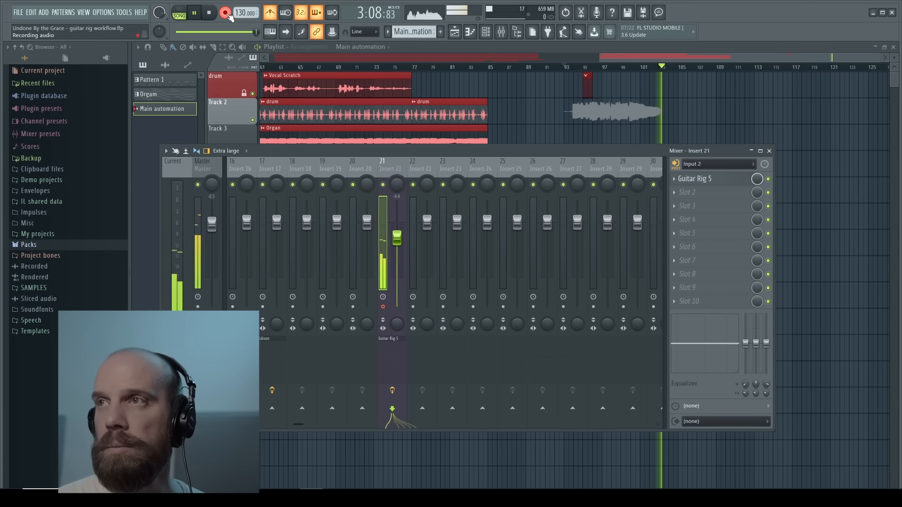
{"action": "key", "text": "space"}
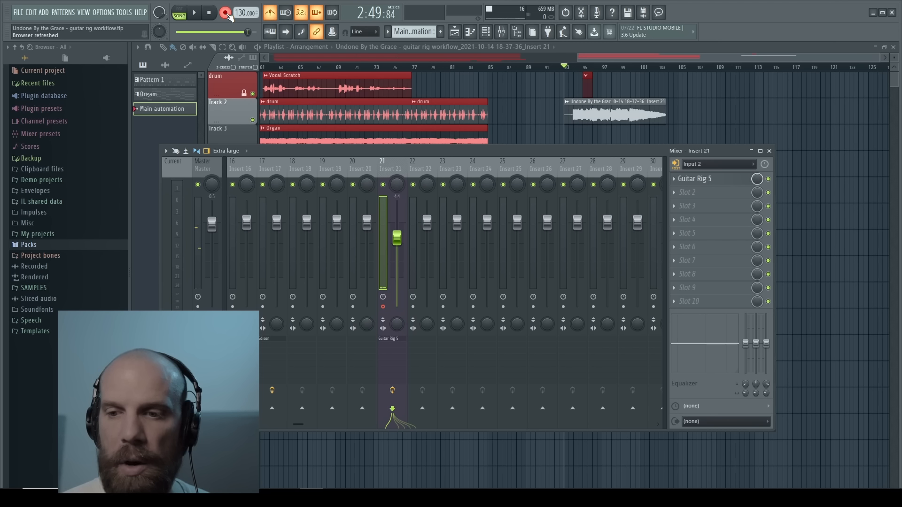
Step: Adjust the panning of the newest Insert 21 recording in the channel rack
{"action": "key", "text": "F6"}
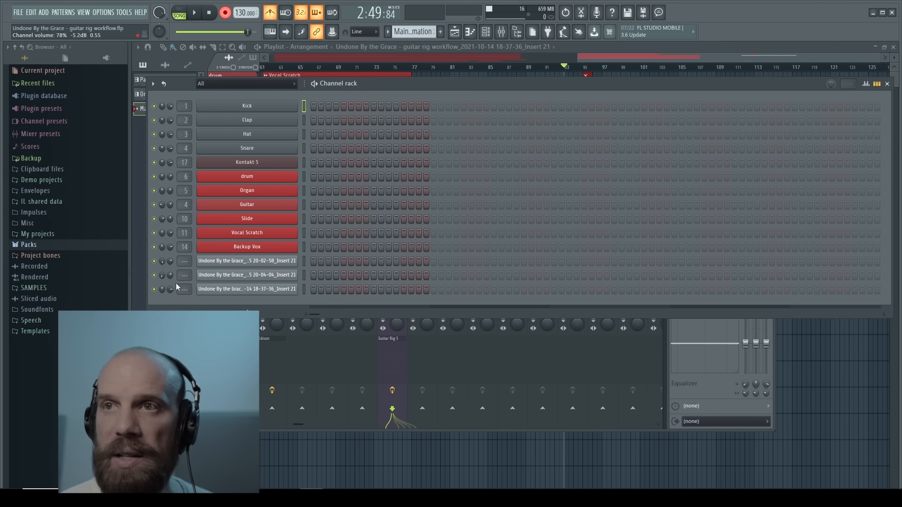
{"action": "left_click_drag", "start_coordinate": [163, 290], "coordinate": [163, 305]}
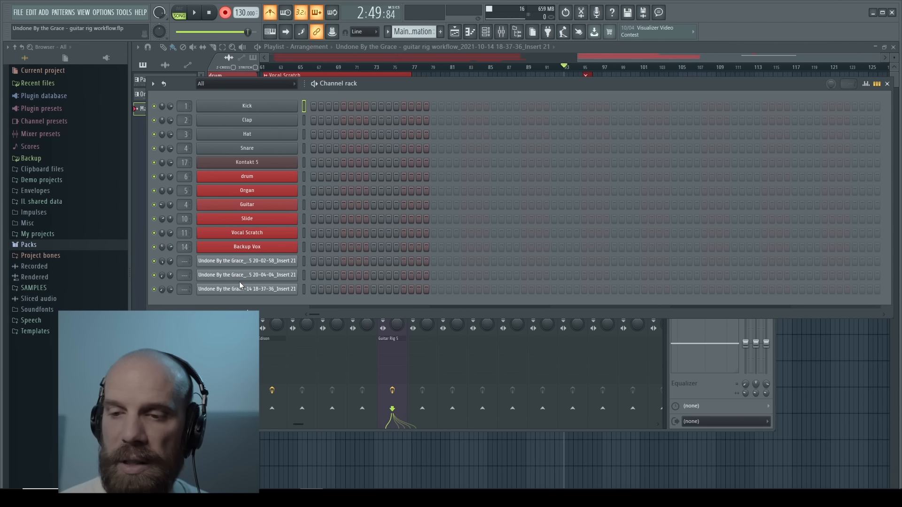
{"action": "key", "text": "F9"}
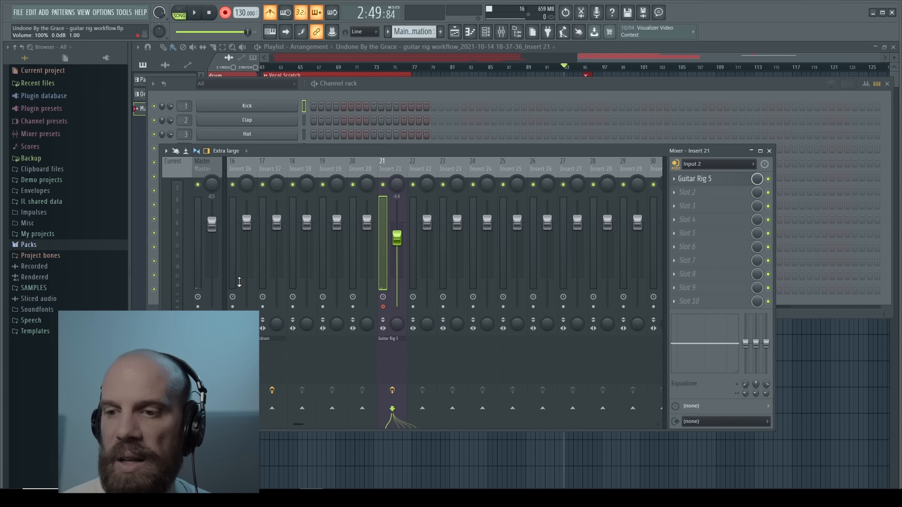
{"action": "key", "text": "F9"}
Step: Reopen Guitar Rig on Insert 21 and set the AC Box's Normal volume to about 1.75 and the Twang Reverb's Bass to about 5.40
{"action": "key", "text": "F9"}
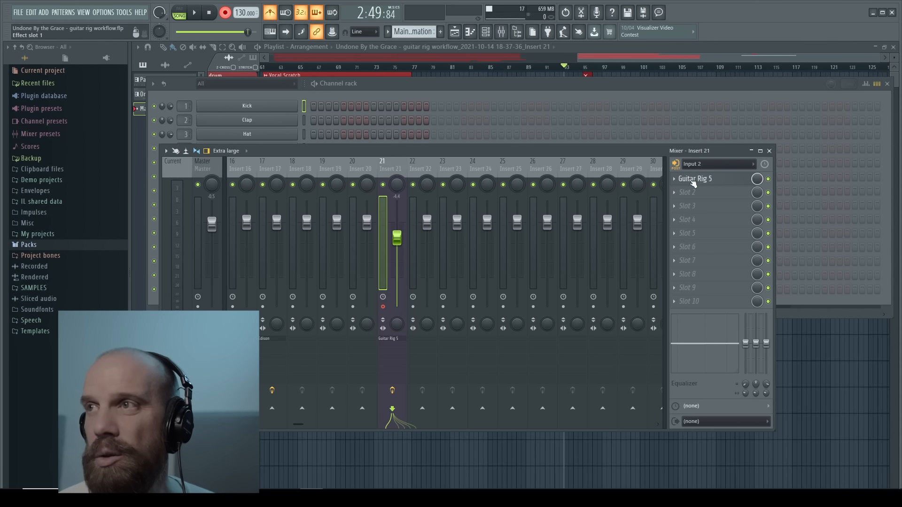
{"action": "left_click", "coordinate": [690, 181]}
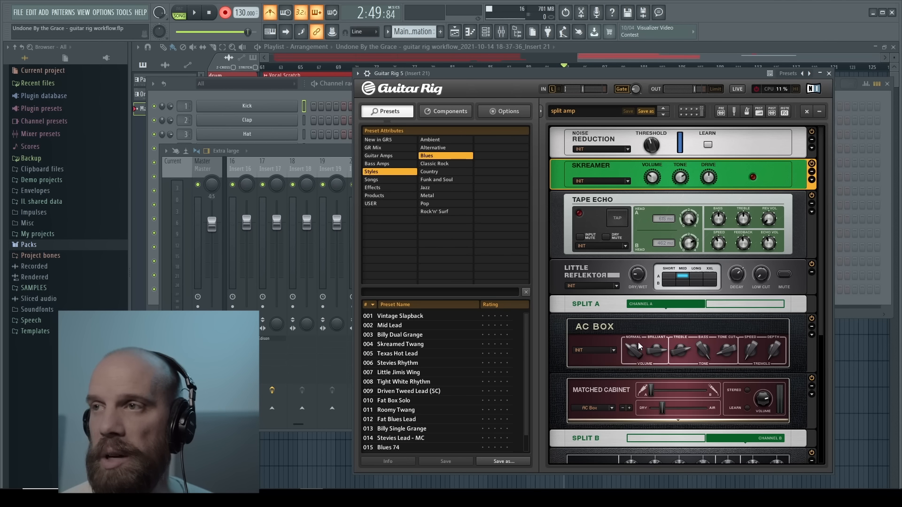
{"action": "scroll", "coordinate": [639, 347], "scroll_direction": "down", "scroll_amount": 6}
{"action": "scroll", "coordinate": [632, 304], "scroll_direction": "up", "scroll_amount": 2}
{"action": "left_click_drag", "start_coordinate": [631, 180], "coordinate": [632, 188]}
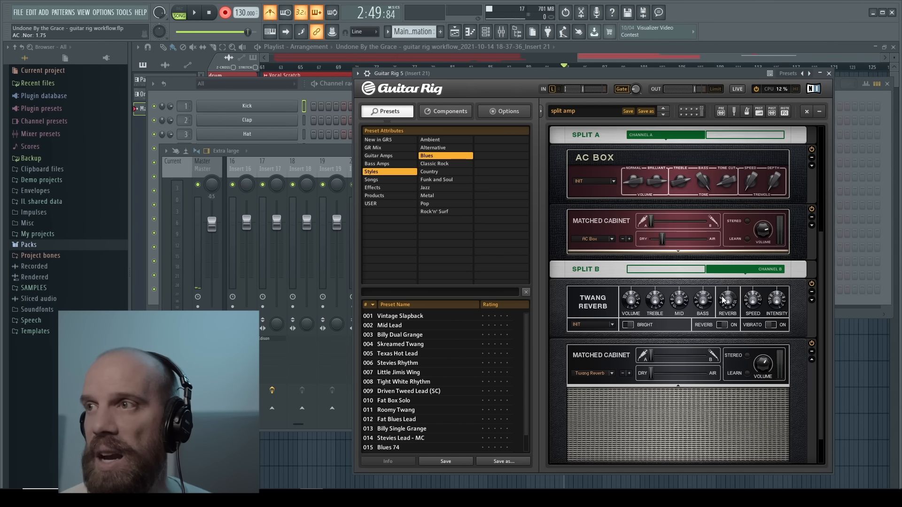
{"action": "scroll", "coordinate": [703, 303], "scroll_direction": "up", "scroll_amount": 2}
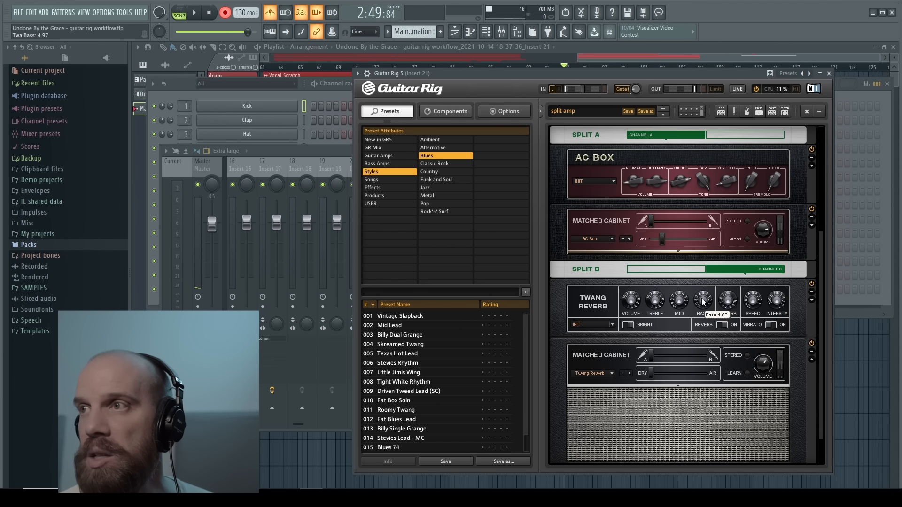
{"action": "scroll", "coordinate": [690, 253], "scroll_direction": "up", "scroll_amount": 3}
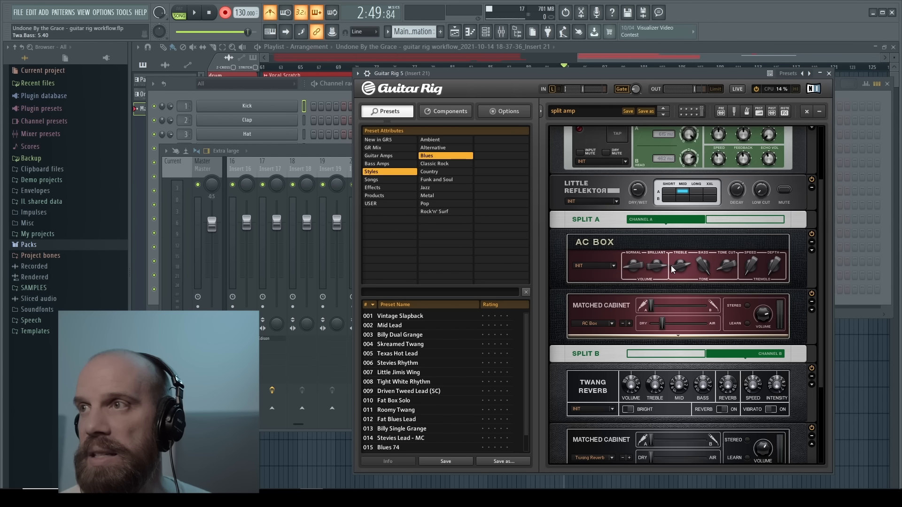
Step: Raise the AC Box's Treble, set its Bass to about 8.33, and increase the Little Reflektor's wet mix before closing Guitar Rig
{"action": "scroll", "coordinate": [688, 269], "scroll_direction": "up", "scroll_amount": 3}
{"action": "scroll", "coordinate": [703, 267], "scroll_direction": "up", "scroll_amount": 4}
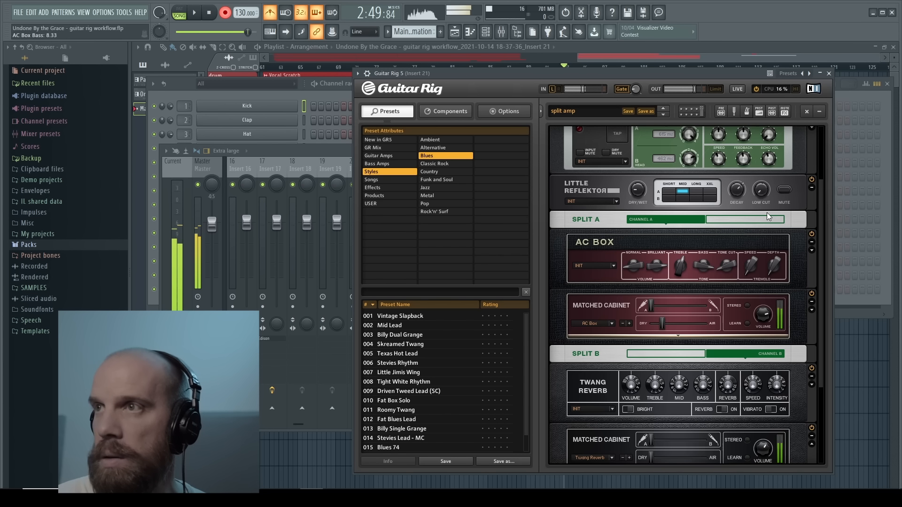
{"action": "mouse_move", "coordinate": [636, 190]}
{"action": "left_click_drag", "start_coordinate": [633, 184], "coordinate": [635, 179]}
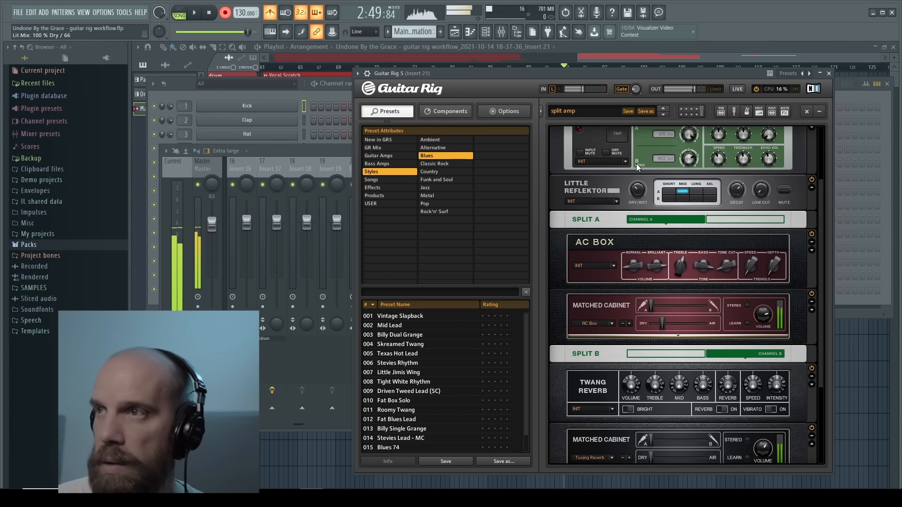
{"action": "left_click_drag", "start_coordinate": [638, 192], "coordinate": [638, 185]}
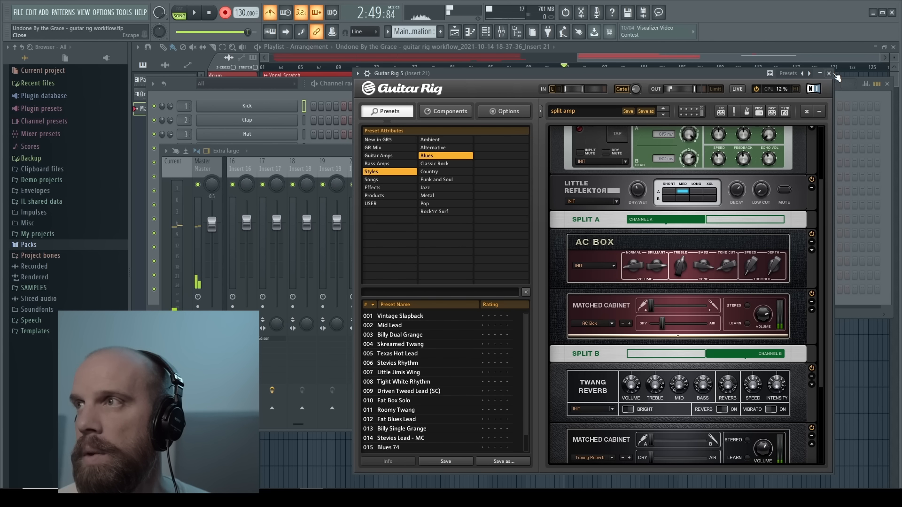
{"action": "left_click", "coordinate": [829, 74]}
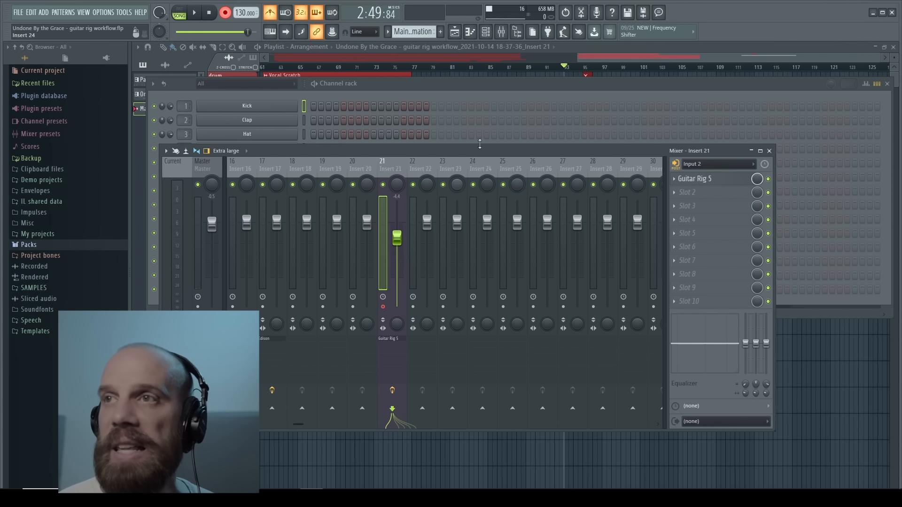
Step: Record a second guitar take through Insert 21 from about bar 93 to bar 103 on the playlist
{"action": "key", "text": "F5"}
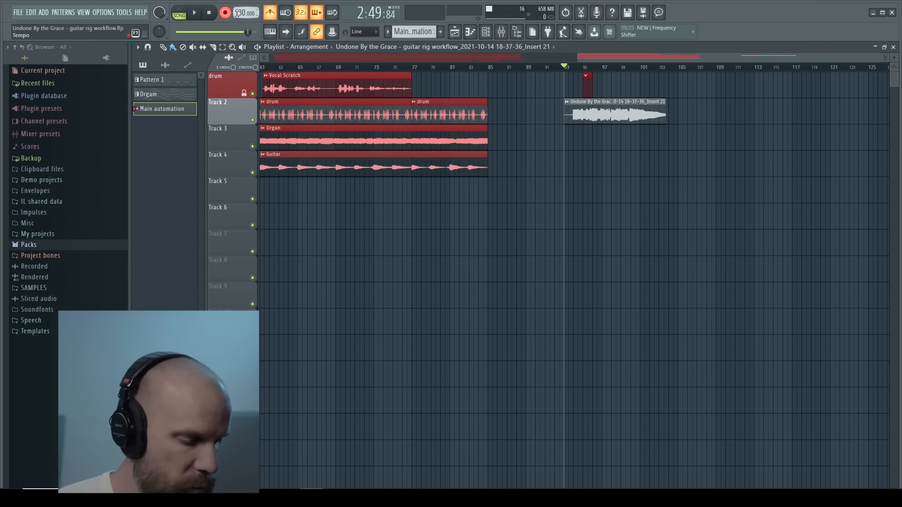
{"action": "key", "text": "space"}
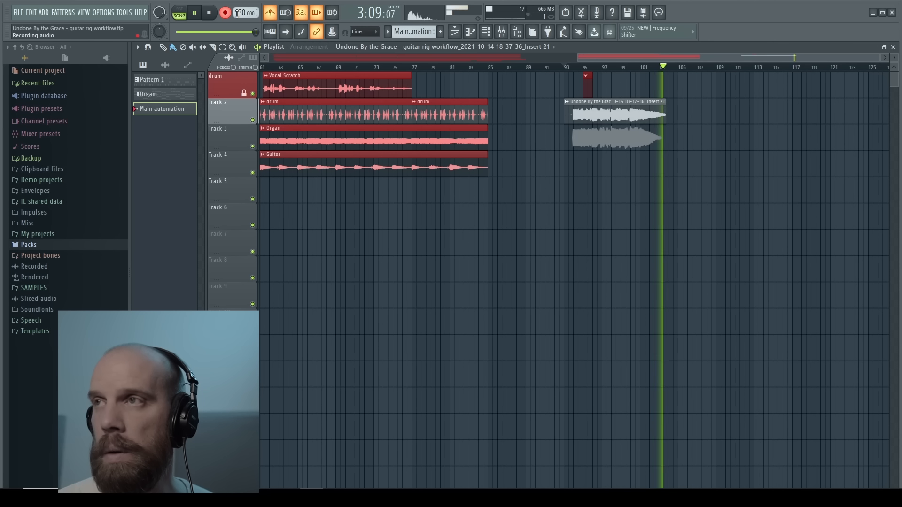
{"action": "key", "text": "space"}
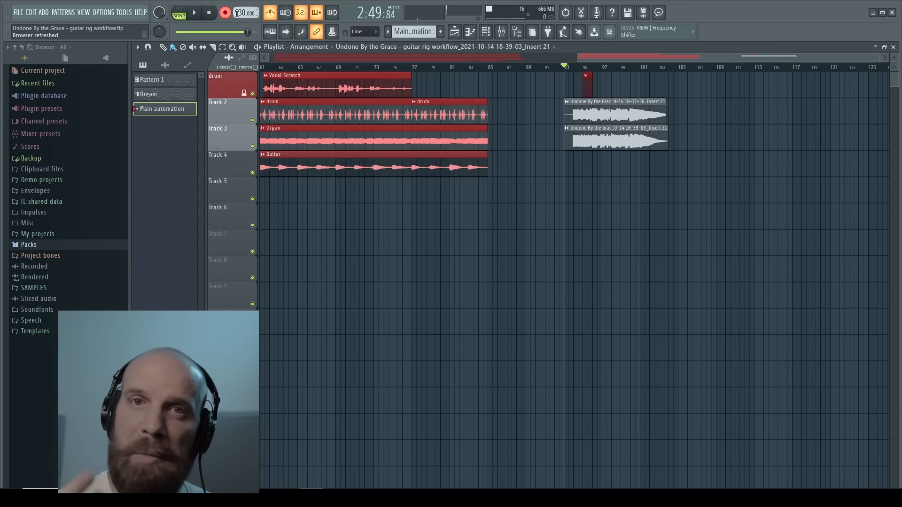
Step: Pan the newest Insert 21 recording 100% right in the channel rack and return to the playlist
{"action": "key", "text": "F6"}
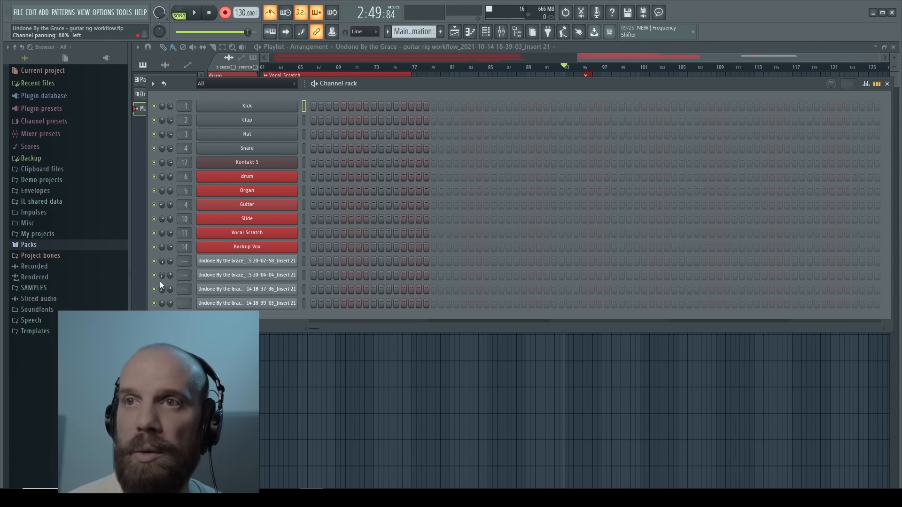
{"action": "left_click_drag", "start_coordinate": [160, 304], "coordinate": [164, 298]}
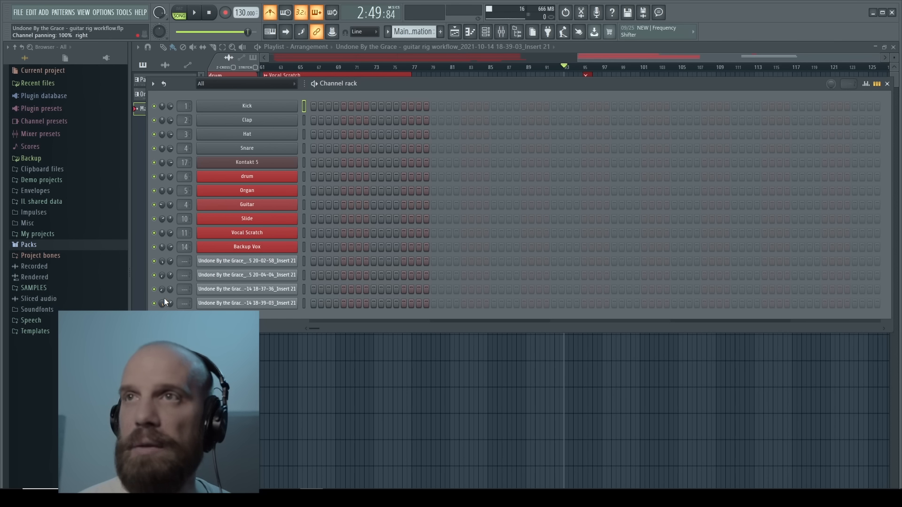
{"action": "key", "text": "F6"}
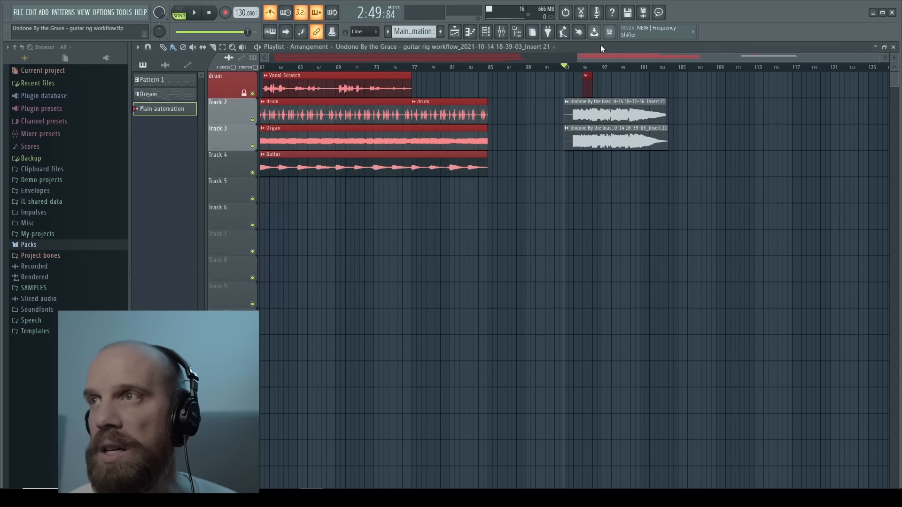
Step: Play back both new guitar takes from about bar 93 and lower the channel volume of the 18-37-36 Insert 21 recording
{"action": "key", "text": "space"}
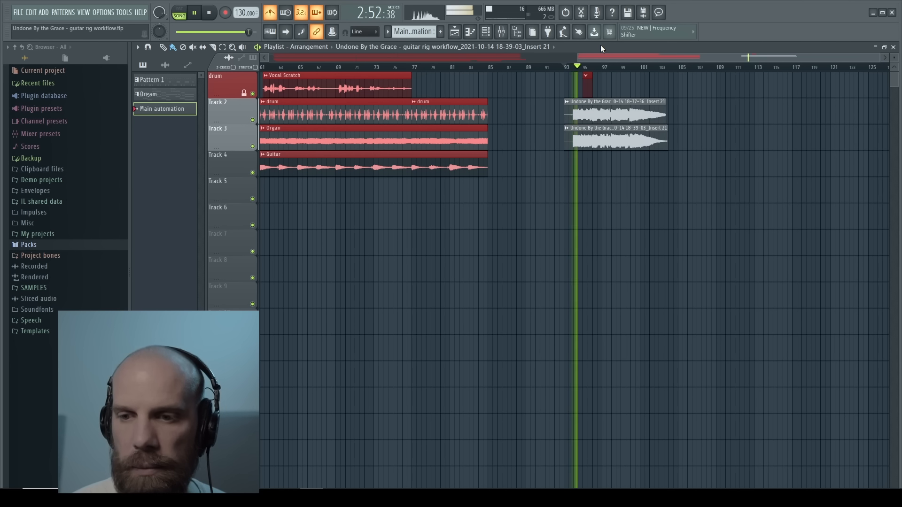
{"action": "key", "text": "F6"}
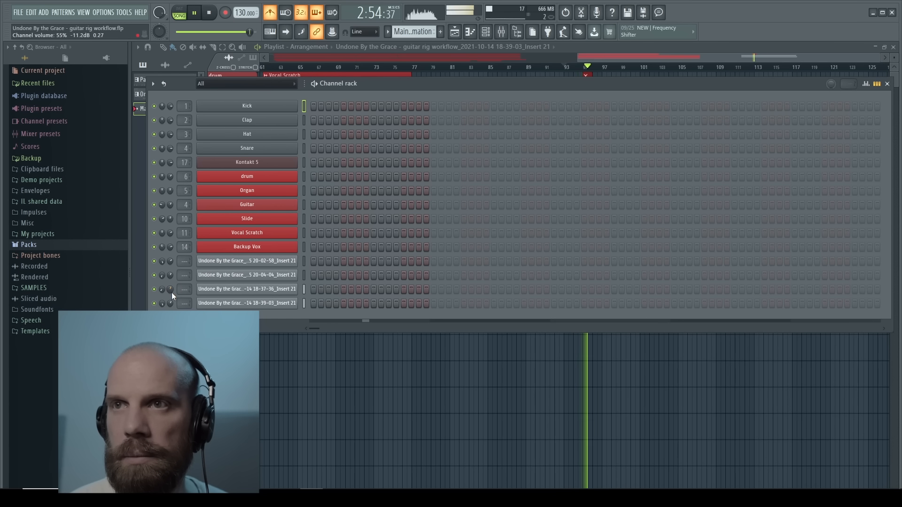
{"action": "left_click_drag", "start_coordinate": [170, 290], "coordinate": [170, 310]}
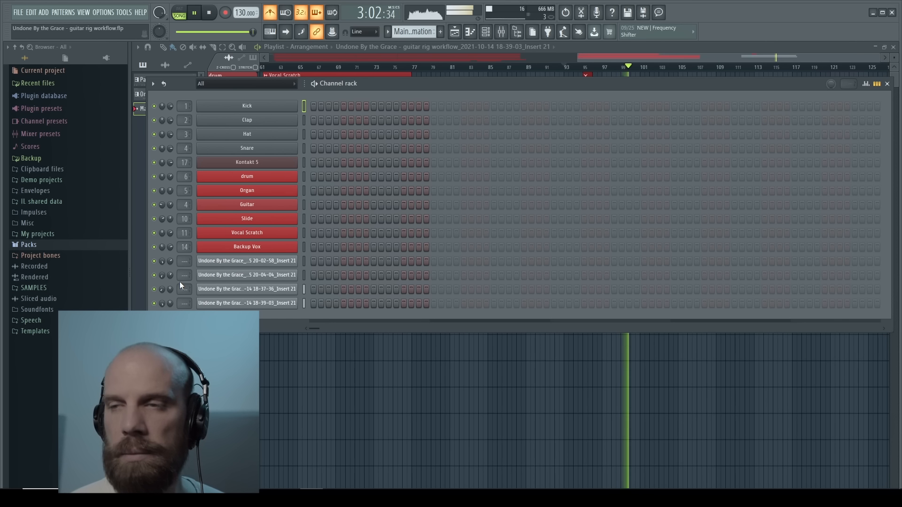
{"action": "key", "text": "space"}
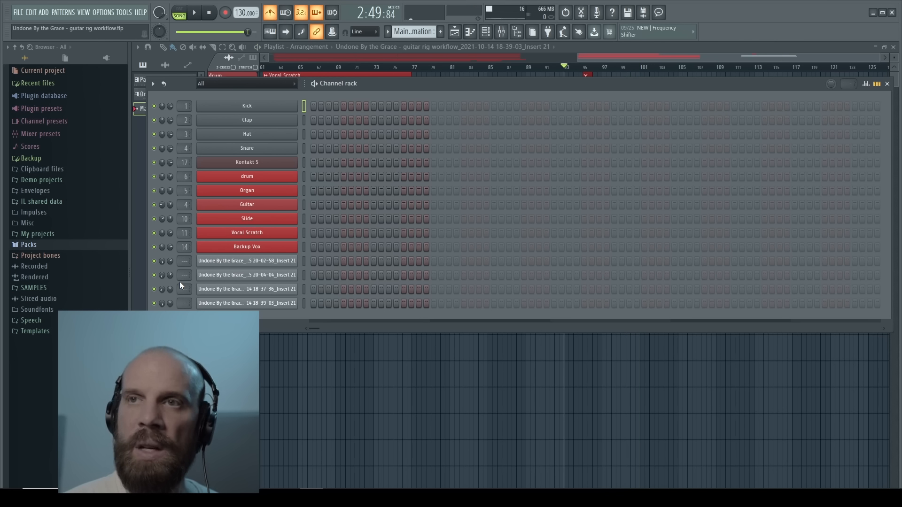